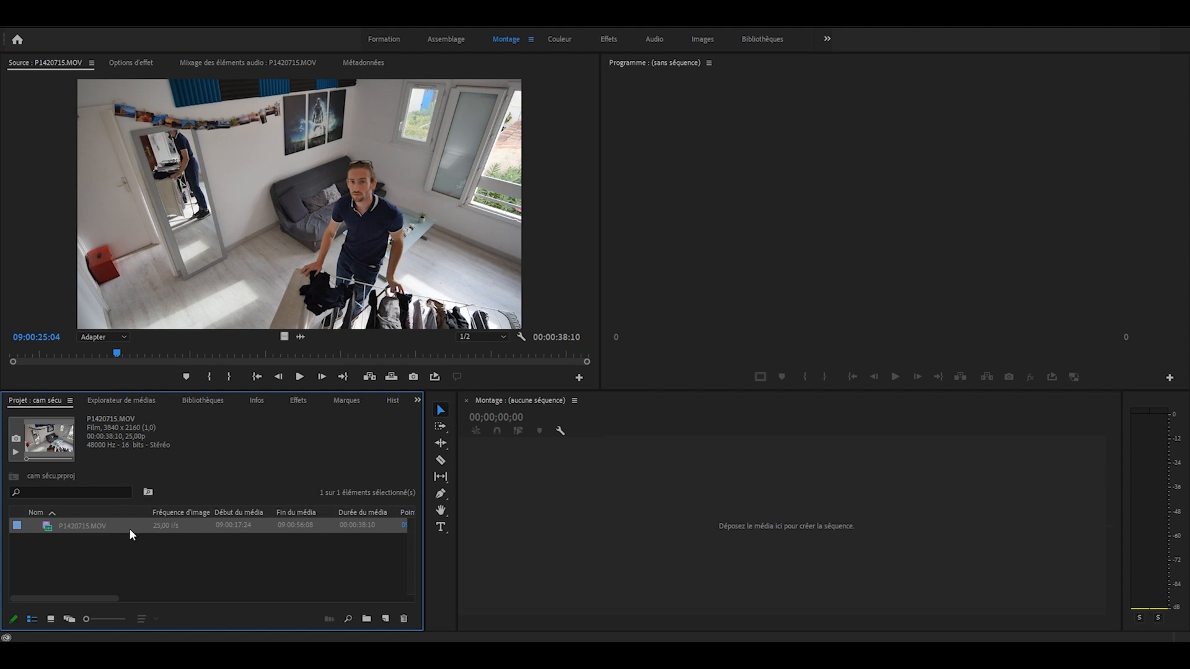
# - Start a new sequence and set its editing mode to Personnalisé
pyautogui.click(335, 589)
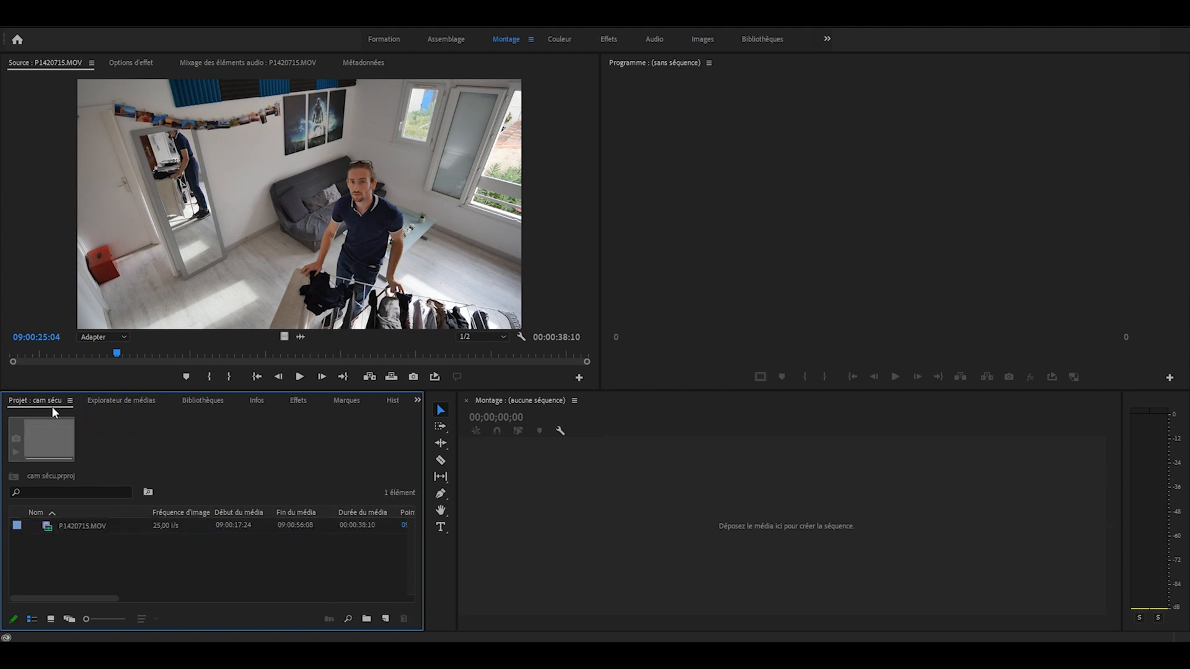
pyautogui.click(385, 619)
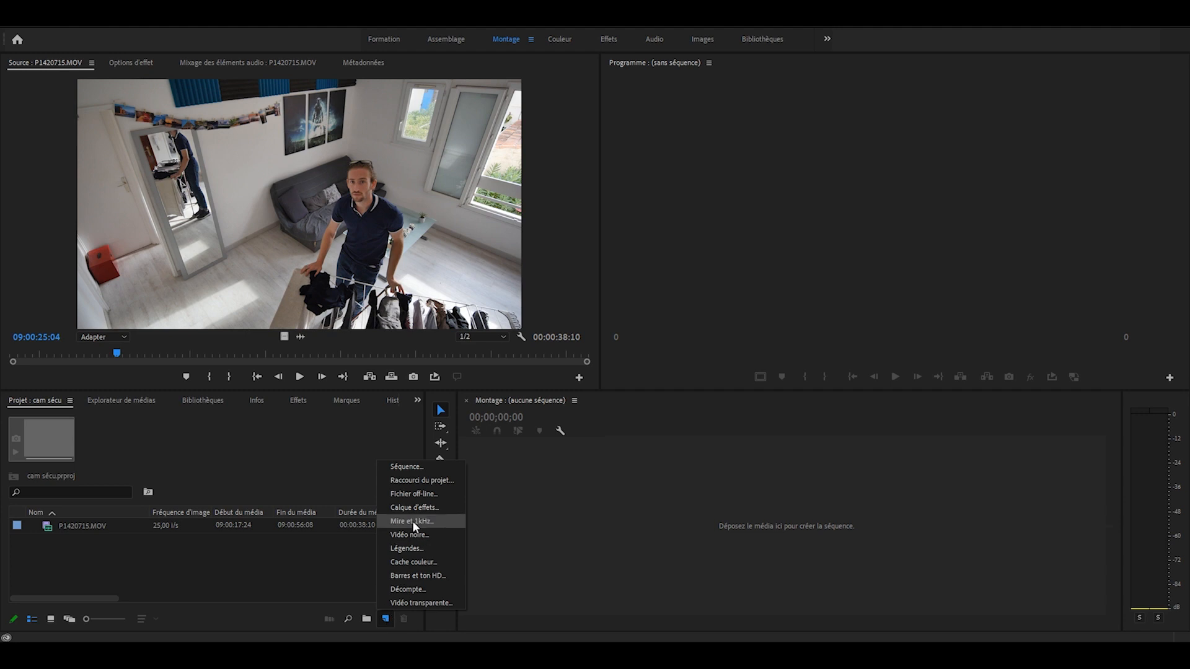
pyautogui.click(411, 471)
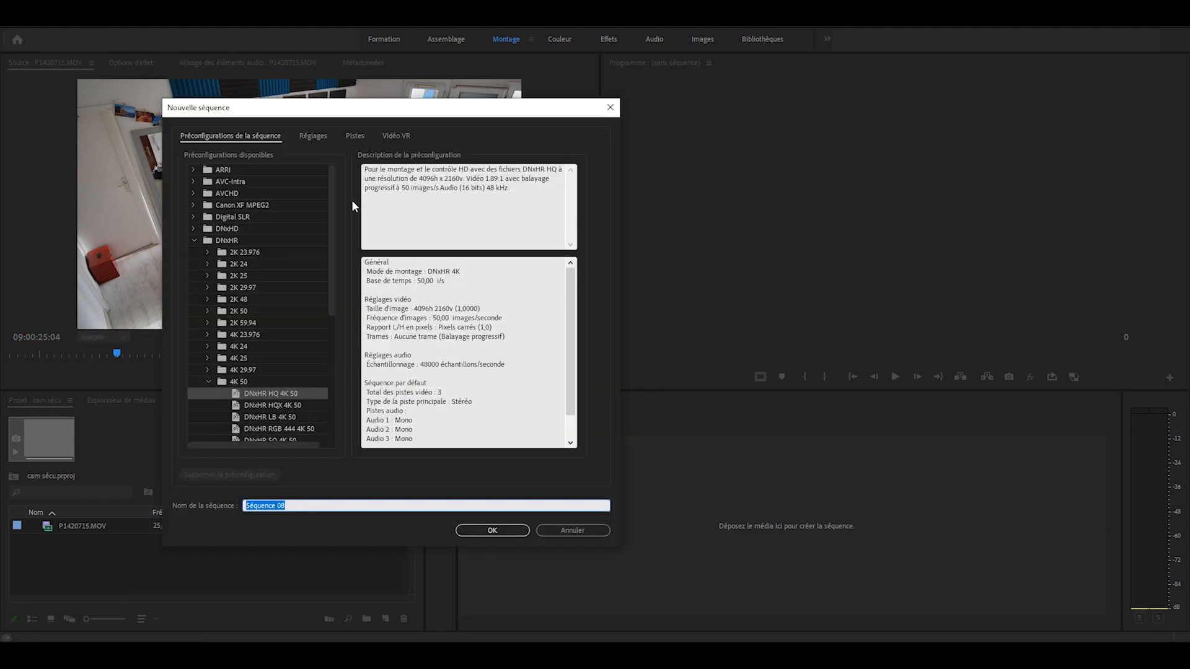
pyautogui.click(312, 137)
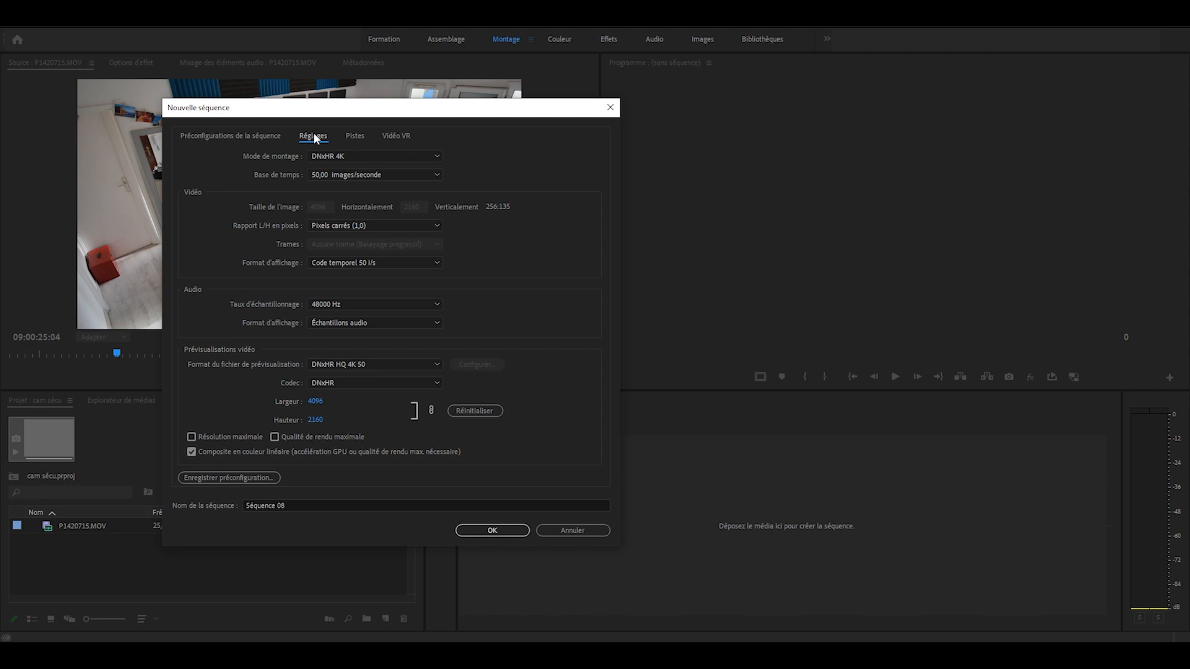
pyautogui.click(363, 155)
pyautogui.scroll(5, 384, 279)
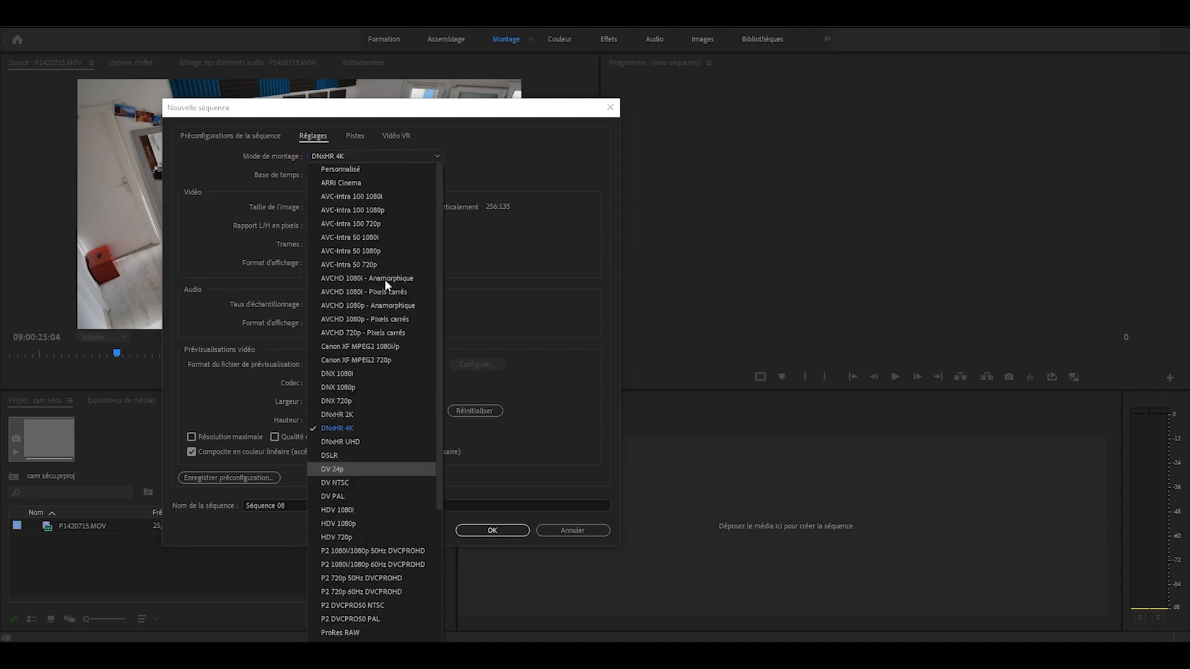
pyautogui.click(336, 169)
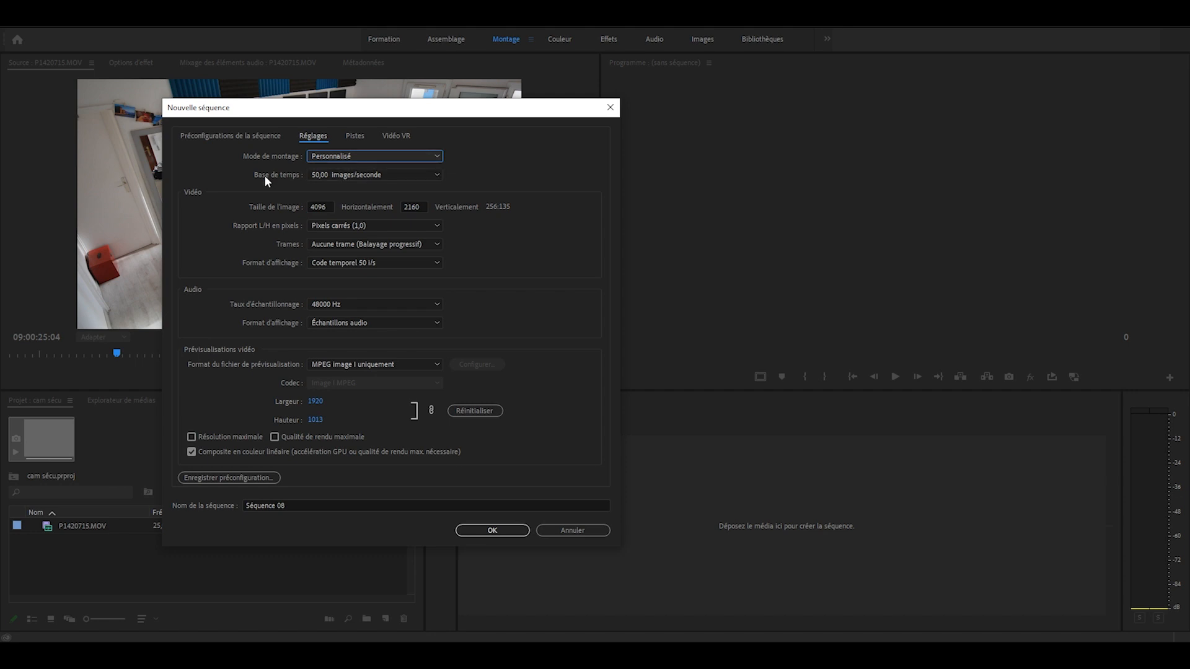
# - Set the timebase to 10,00 images/seconde and the horizontal frame size to 3840, and create the sequence
pyautogui.click(292, 176)
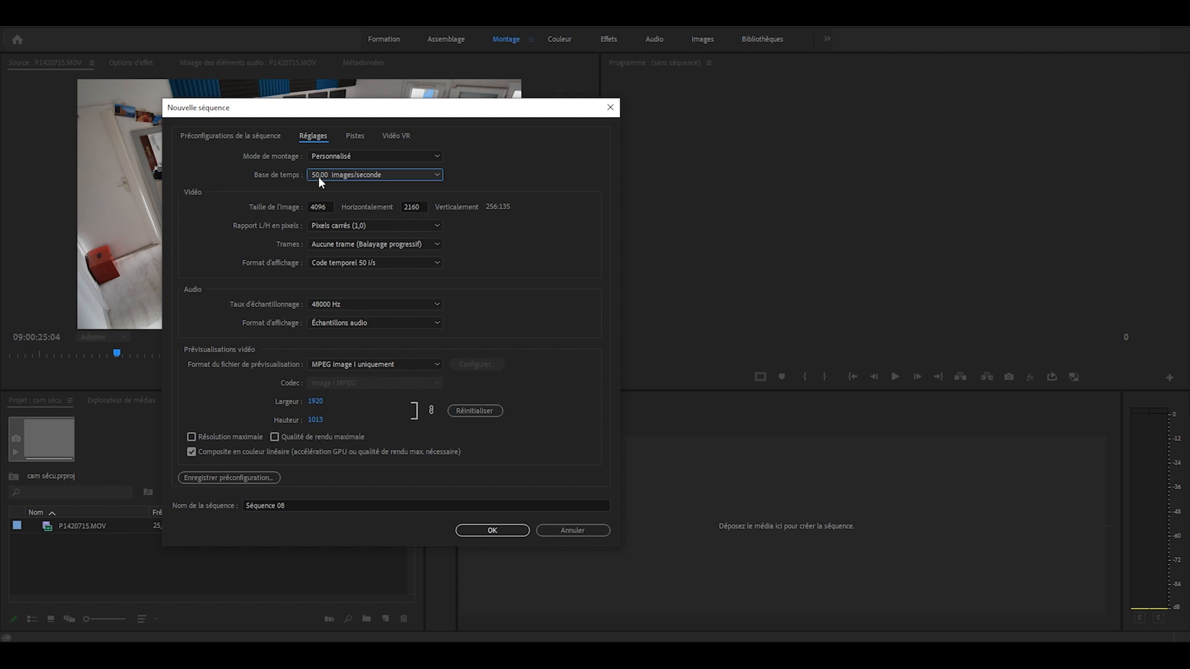
pyautogui.click(318, 176)
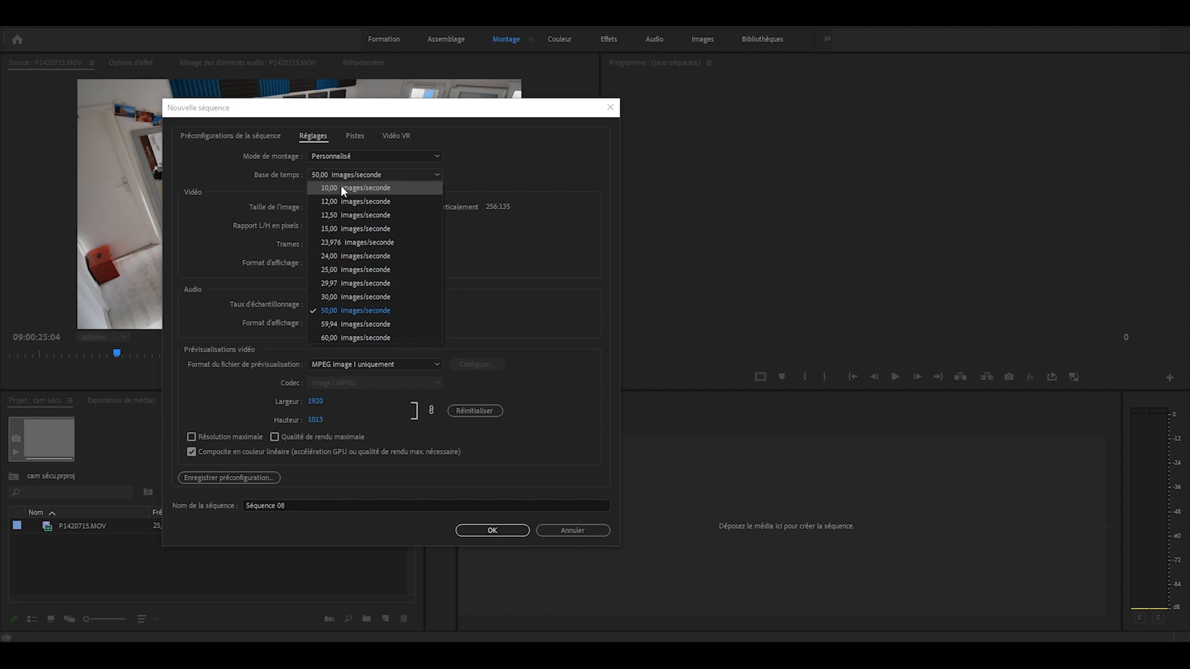
pyautogui.click(342, 186)
pyautogui.click(305, 205)
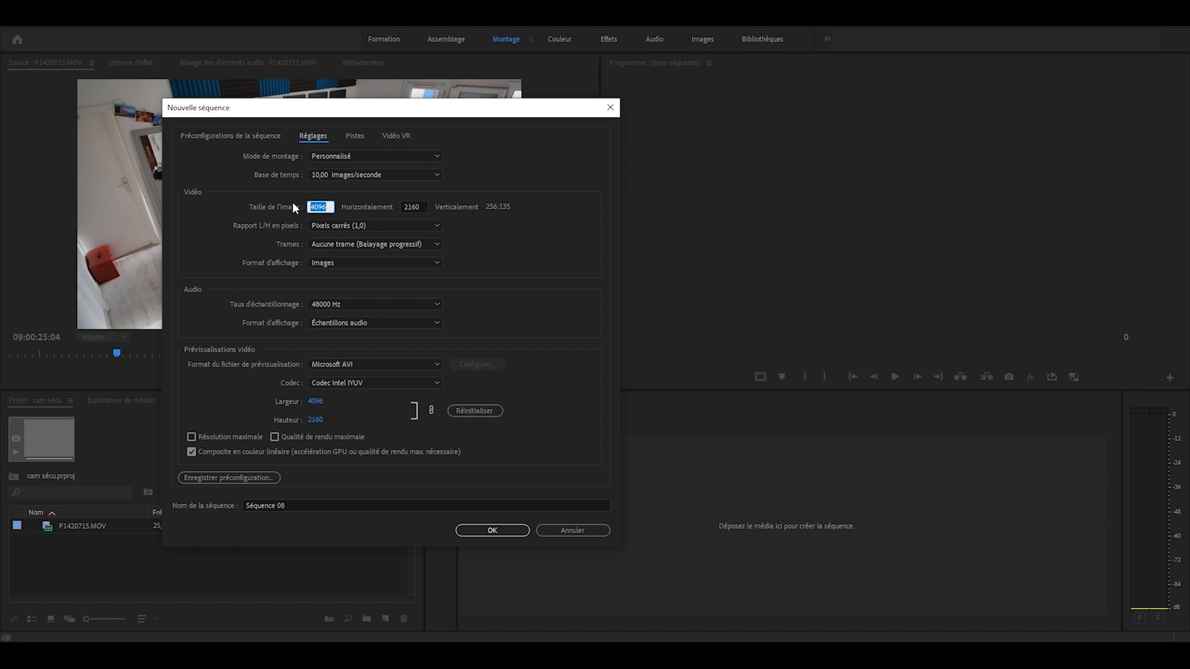
pyautogui.write('3840')
pyautogui.press('Return')
pyautogui.click(491, 530)
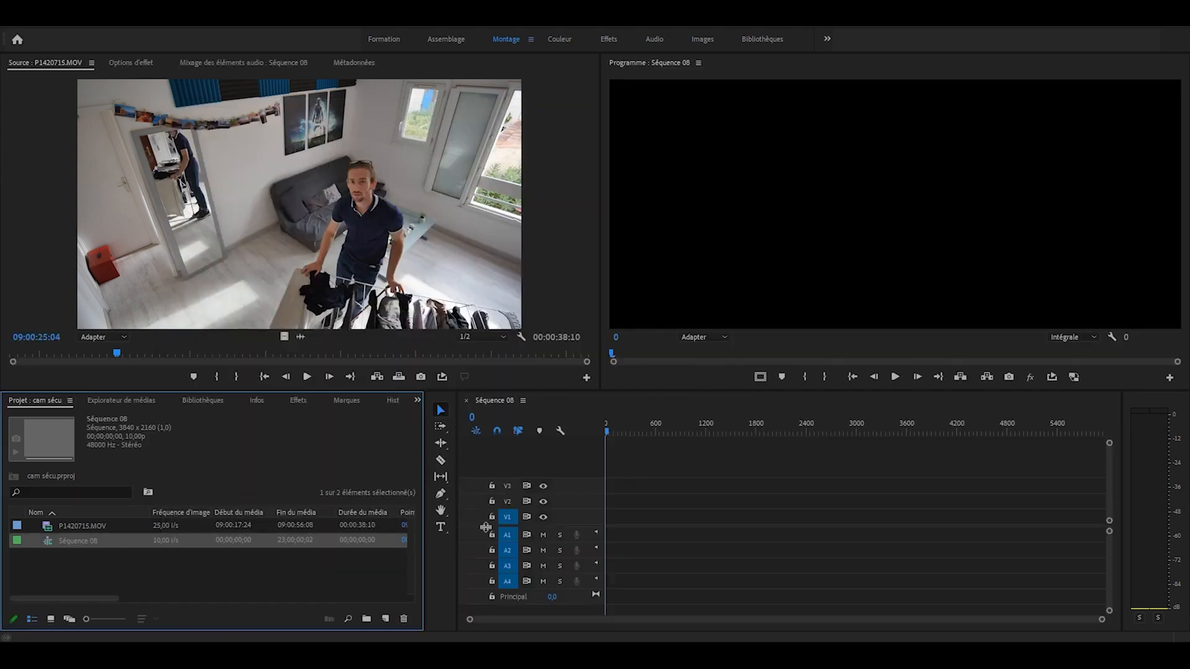
# - Mark a range of about 14:19 ending at 09:00:49:20 in P1420715.MOV and place only its video on V1, keeping the existing sequence settings
pyautogui.click(167, 578)
pyautogui.doubleClick(79, 526)
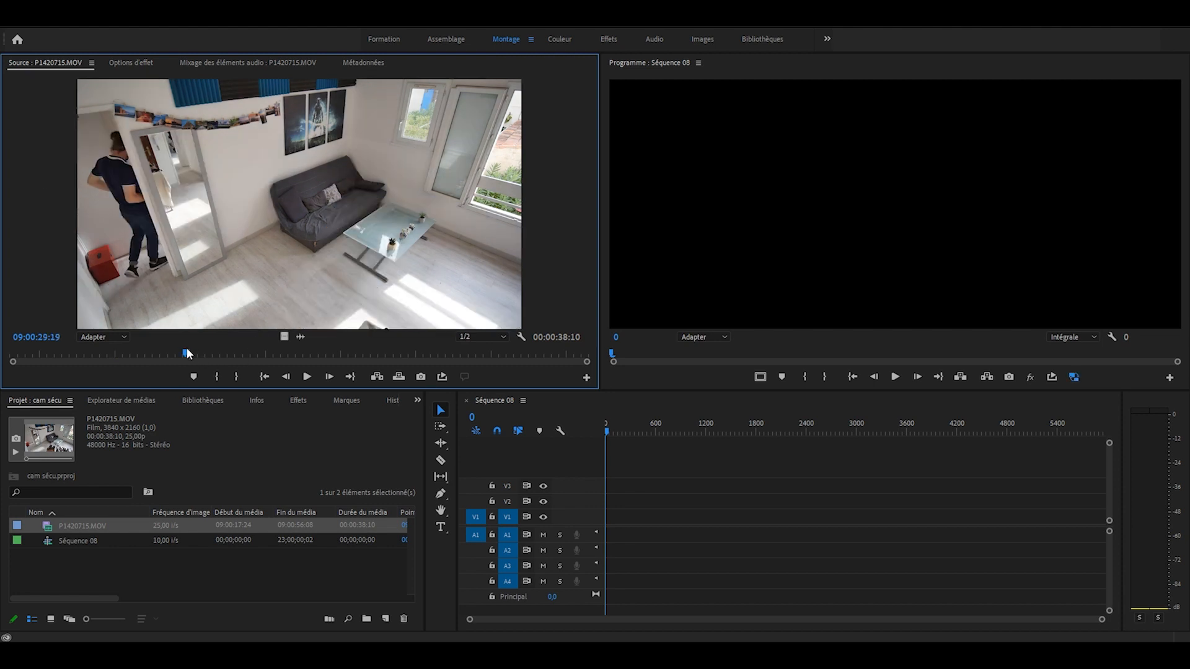
pyautogui.click(238, 377)
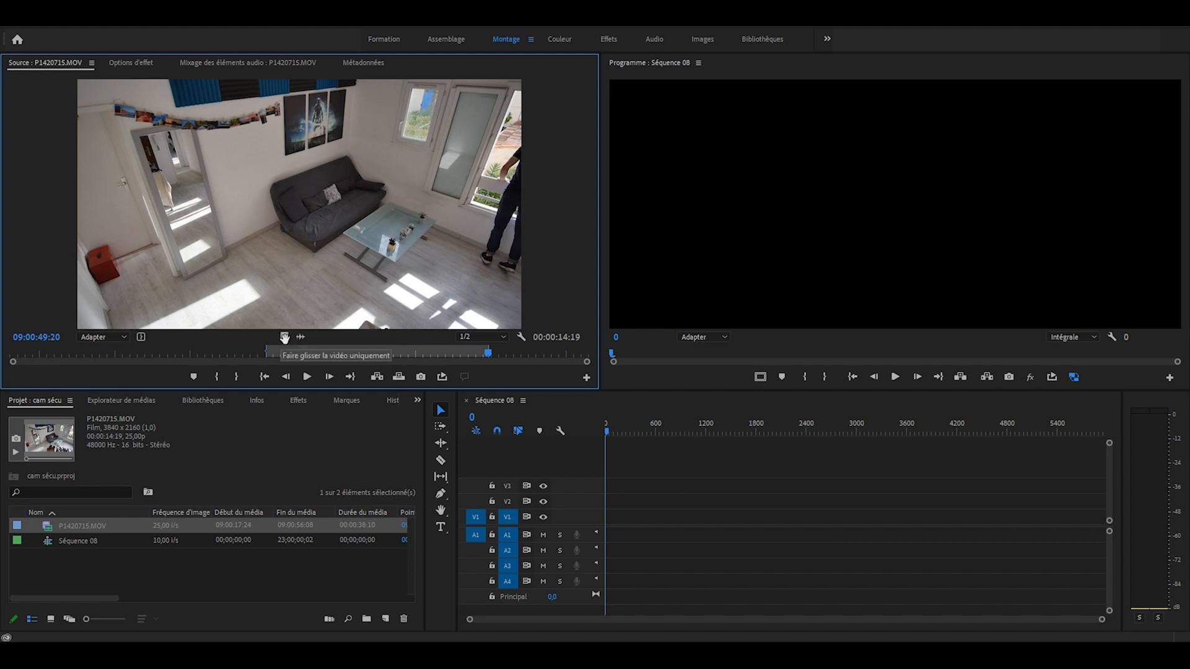
pyautogui.moveTo(285, 337); pyautogui.dragTo(628, 597)
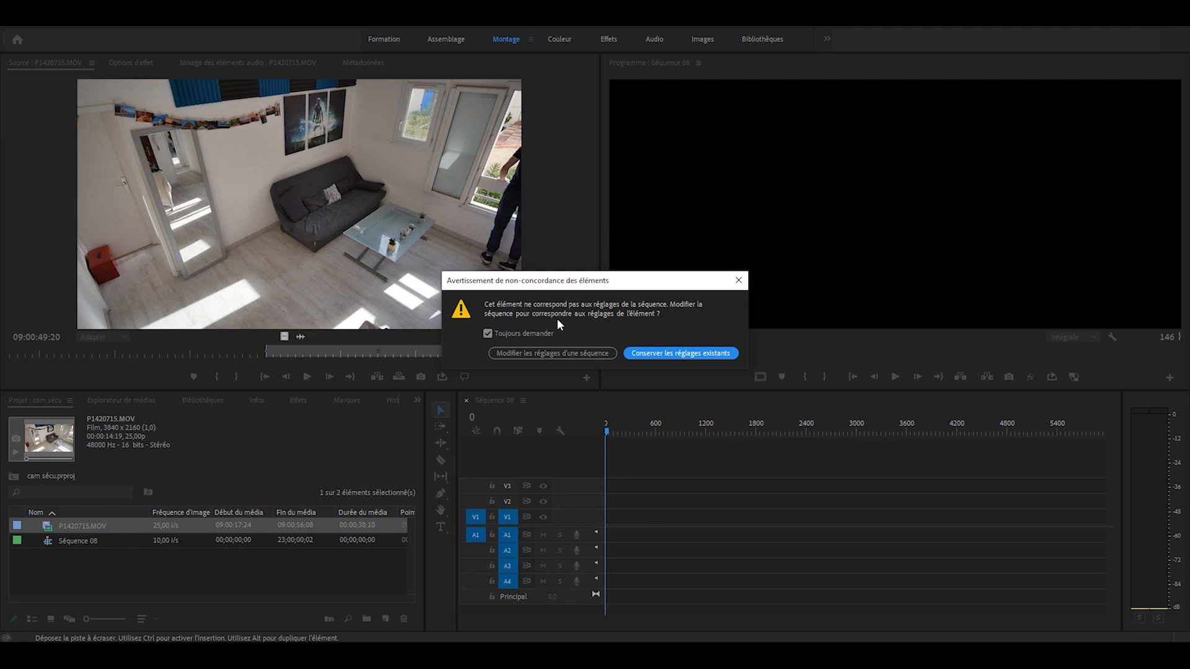
pyautogui.click(662, 353)
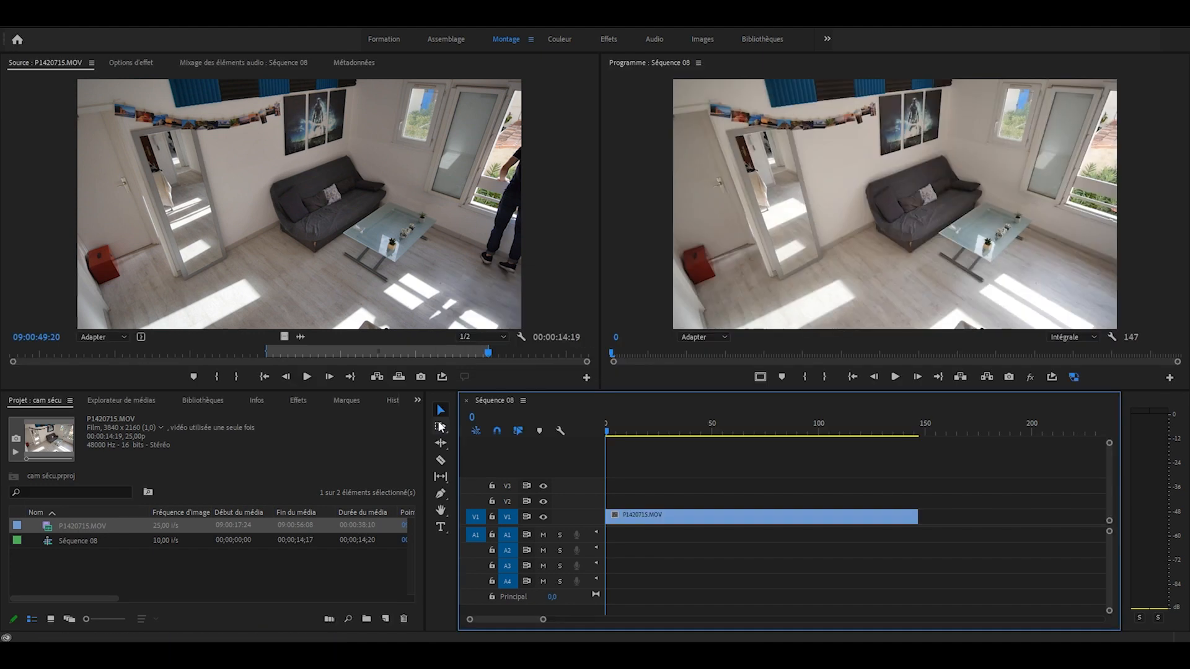
# - Play the clip in the sequence and scrub through its individual frames to examine the 10 fps motion
pyautogui.press('space')
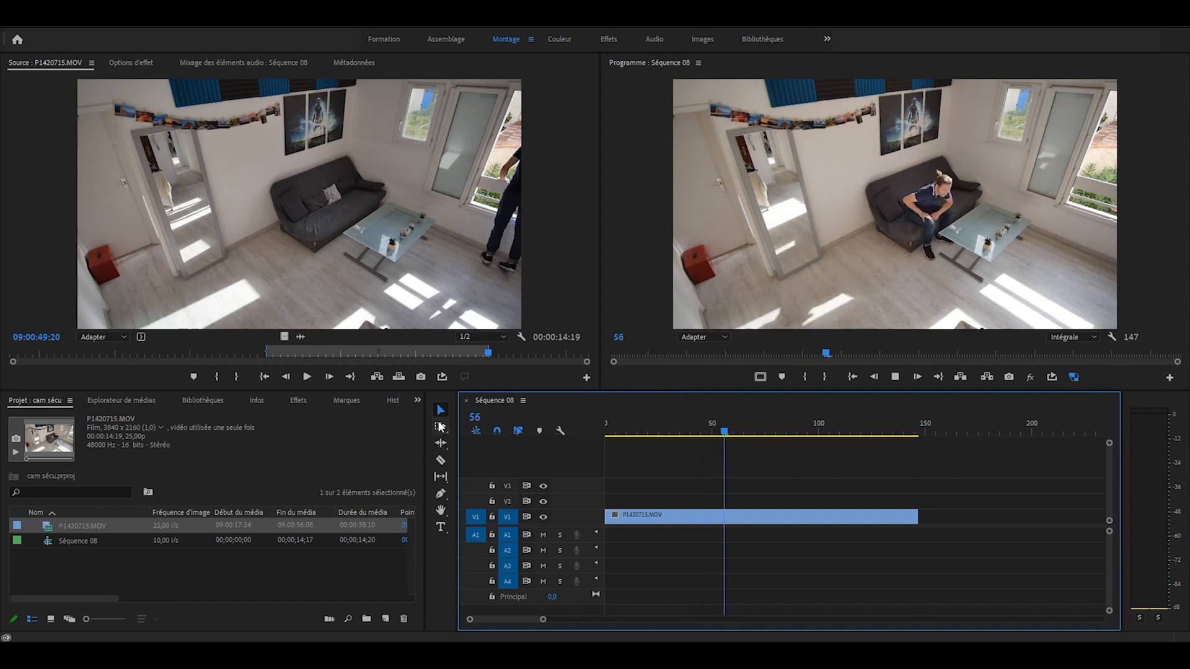
pyautogui.press('space')
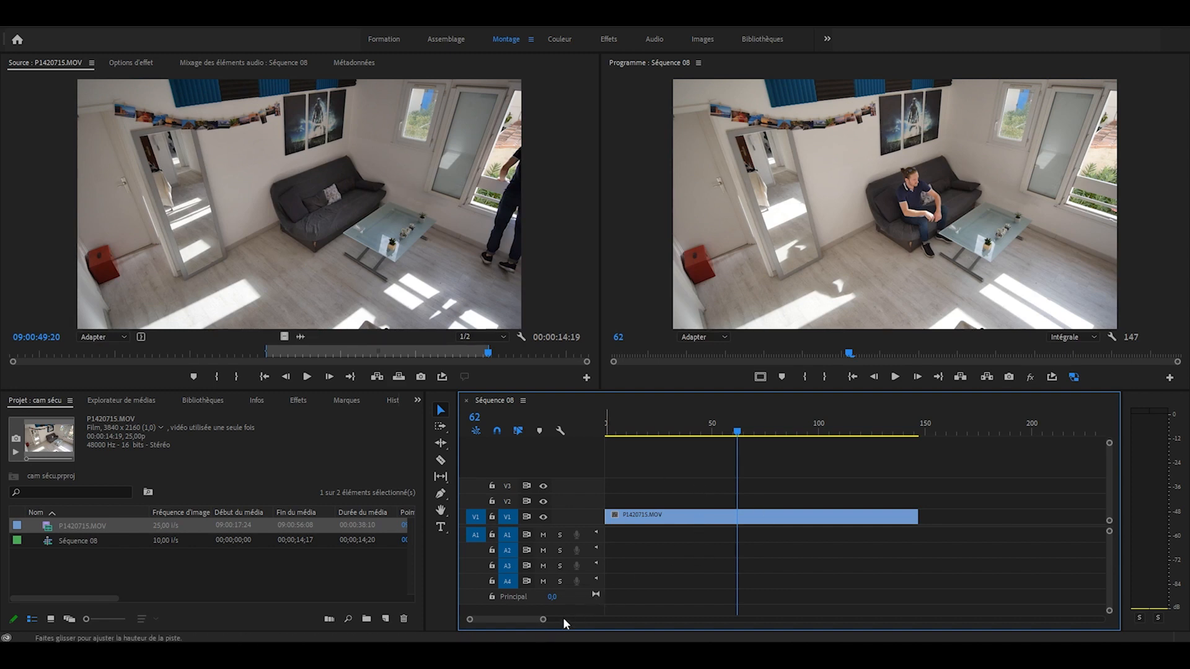
pyautogui.moveTo(550, 620); pyautogui.dragTo(450, 618)
pyautogui.click(634, 432)
pyautogui.moveTo(634, 432); pyautogui.dragTo(733, 441)
pyautogui.press('Home')
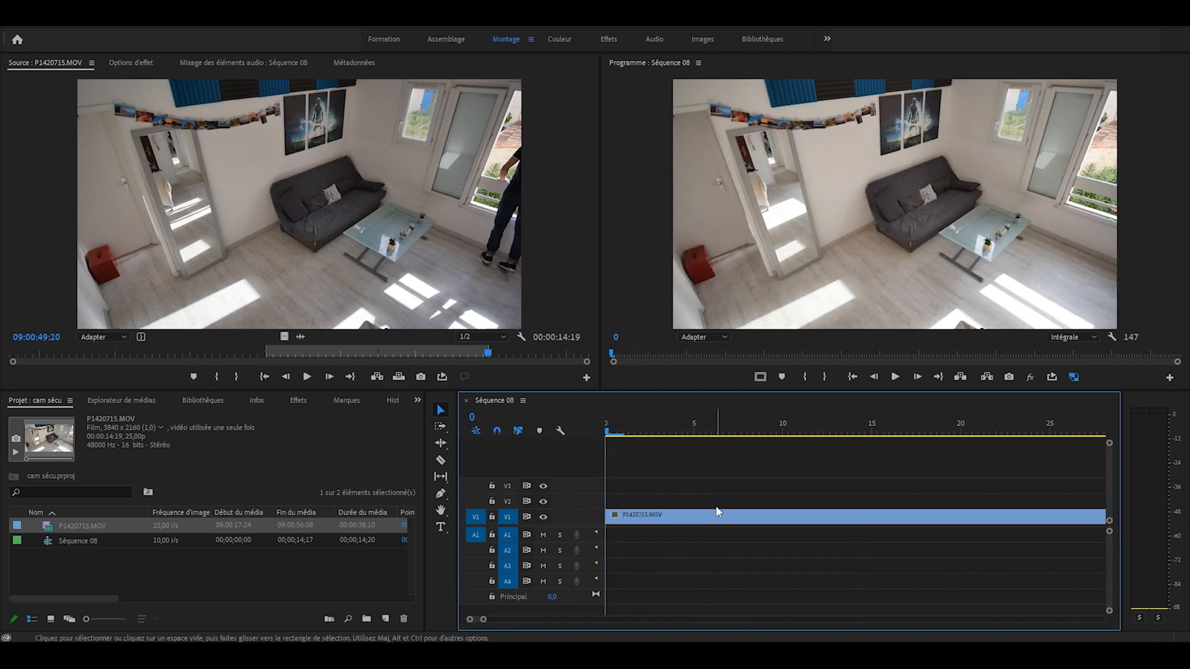
# - Cut the V1 clip at every frame along its whole length with the Razor tool
pyautogui.click(441, 461)
pyautogui.click(623, 518)
pyautogui.click(641, 517)
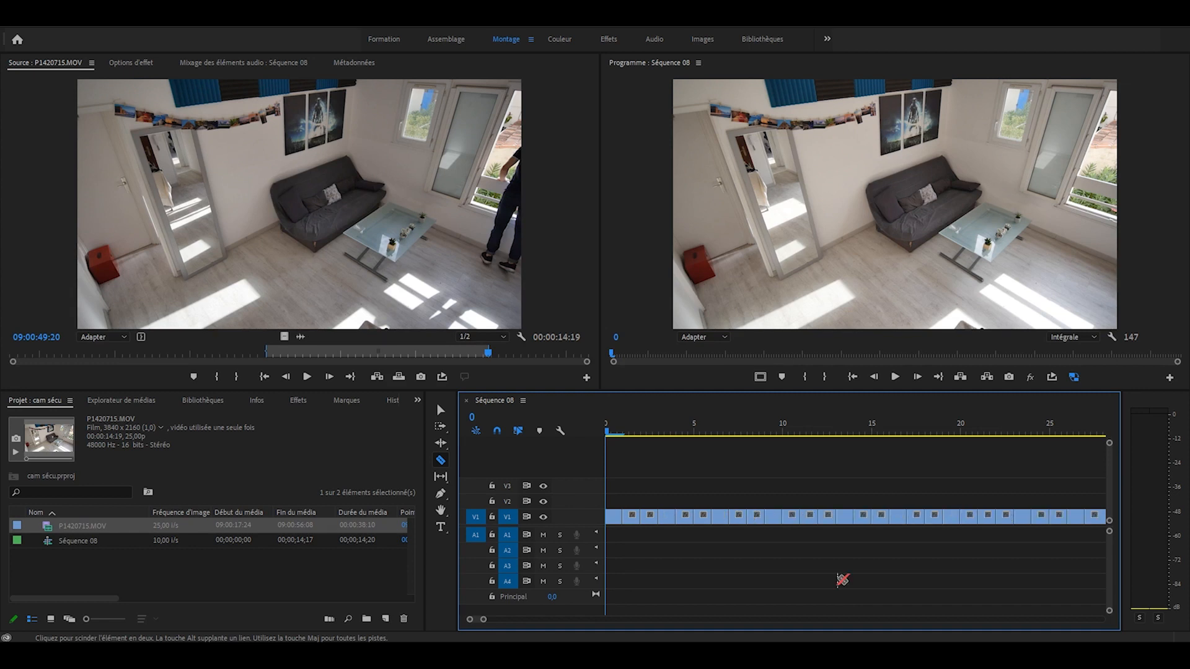
pyautogui.click(948, 513)
pyautogui.click(910, 514)
pyautogui.scroll(-5, 707, 561)
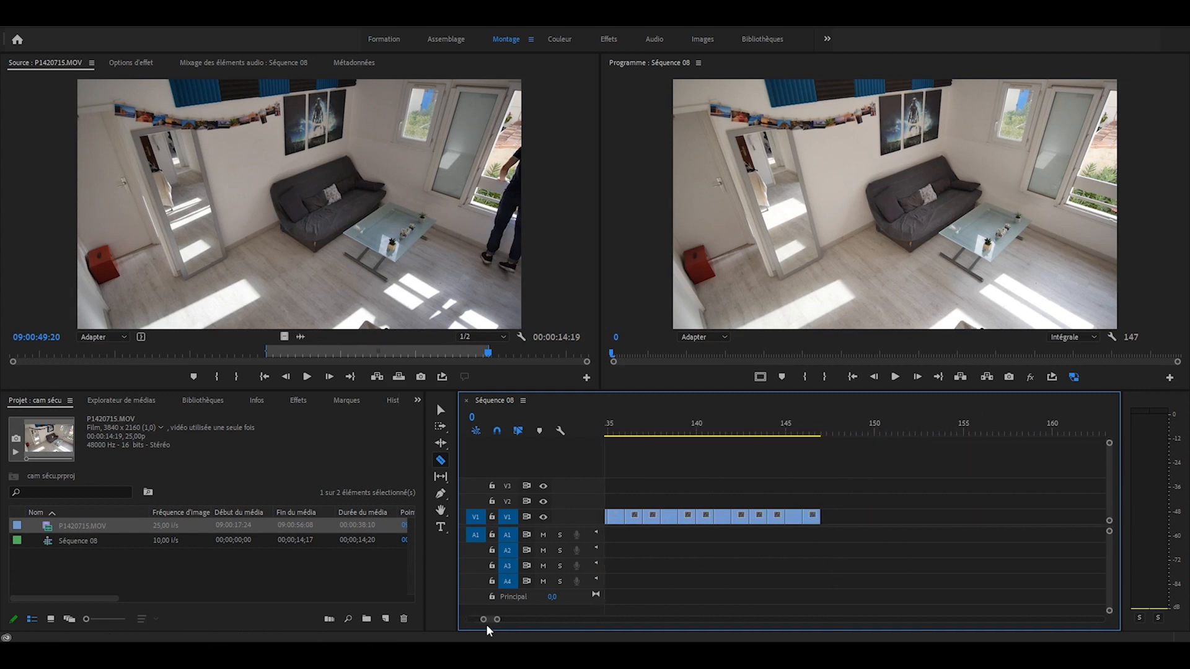
pyautogui.moveTo(490, 621); pyautogui.dragTo(433, 616)
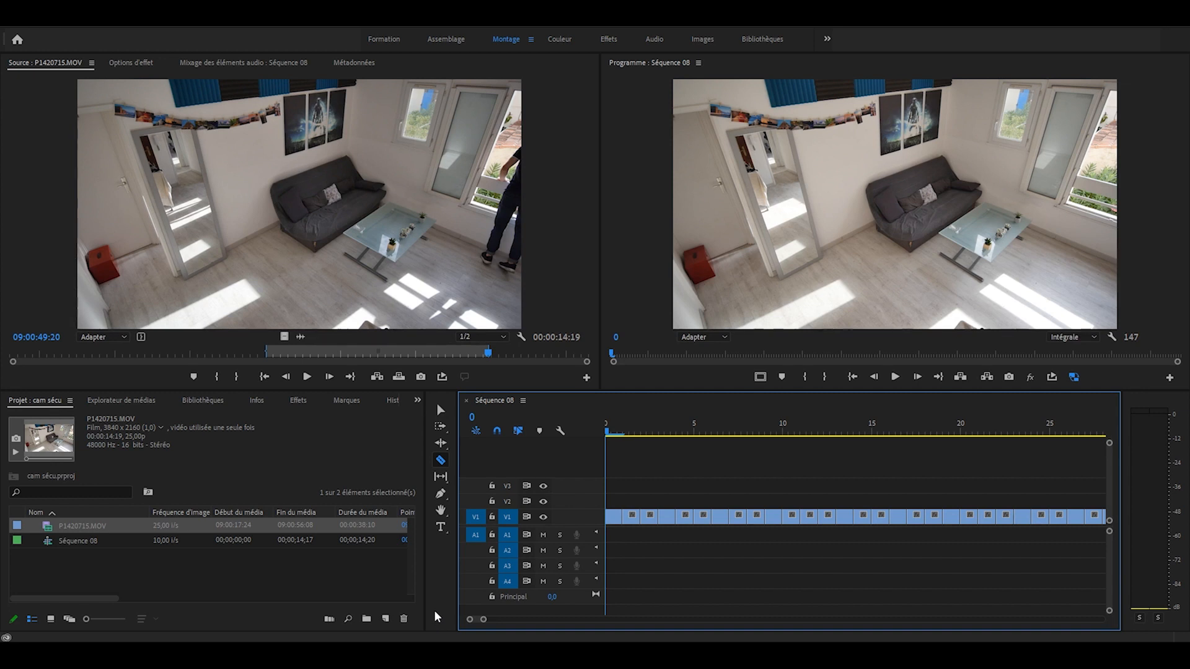
# - Delete every other one-frame segment on V1, from the first frame to the end of the clip
pyautogui.press('v')
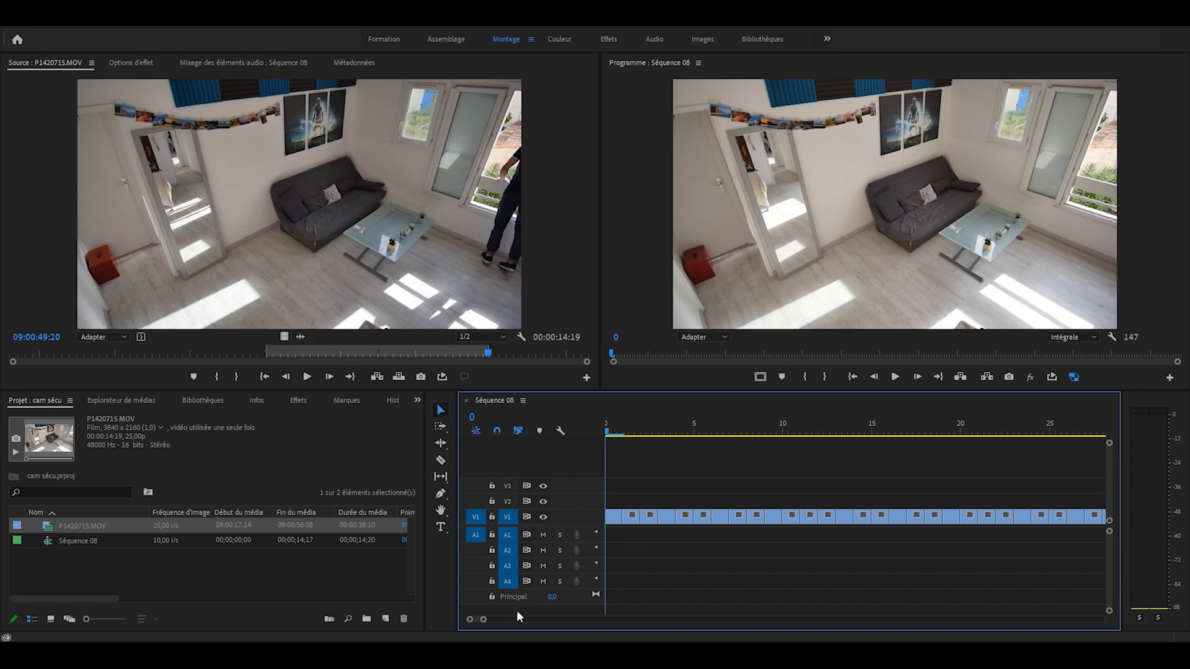
pyautogui.click(618, 526)
pyautogui.press('Delete')
pyautogui.click(649, 522)
pyautogui.press('Delete')
pyautogui.click(687, 522)
pyautogui.press('Delete')
pyautogui.click(717, 522)
pyautogui.press('Delete')
pyautogui.click(755, 522)
pyautogui.press('Delete')
pyautogui.click(792, 522)
pyautogui.press('Delete')
pyautogui.click(824, 522)
pyautogui.press('Delete')
pyautogui.scroll(-2, 825, 521)
pyautogui.click(751, 522)
pyautogui.press('Delete')
pyautogui.scroll(-5, 911, 538)
pyautogui.click(813, 522)
pyautogui.press('Delete')
pyautogui.scroll(-5, 762, 523)
pyautogui.click(760, 522)
pyautogui.press('Delete')
pyautogui.click(777, 522)
pyautogui.press('Delete')
pyautogui.scroll(-5, 780, 525)
pyautogui.click(826, 522)
pyautogui.press('Delete')
pyautogui.scroll(-5, 843, 524)
pyautogui.click(940, 521)
pyautogui.press('Delete')
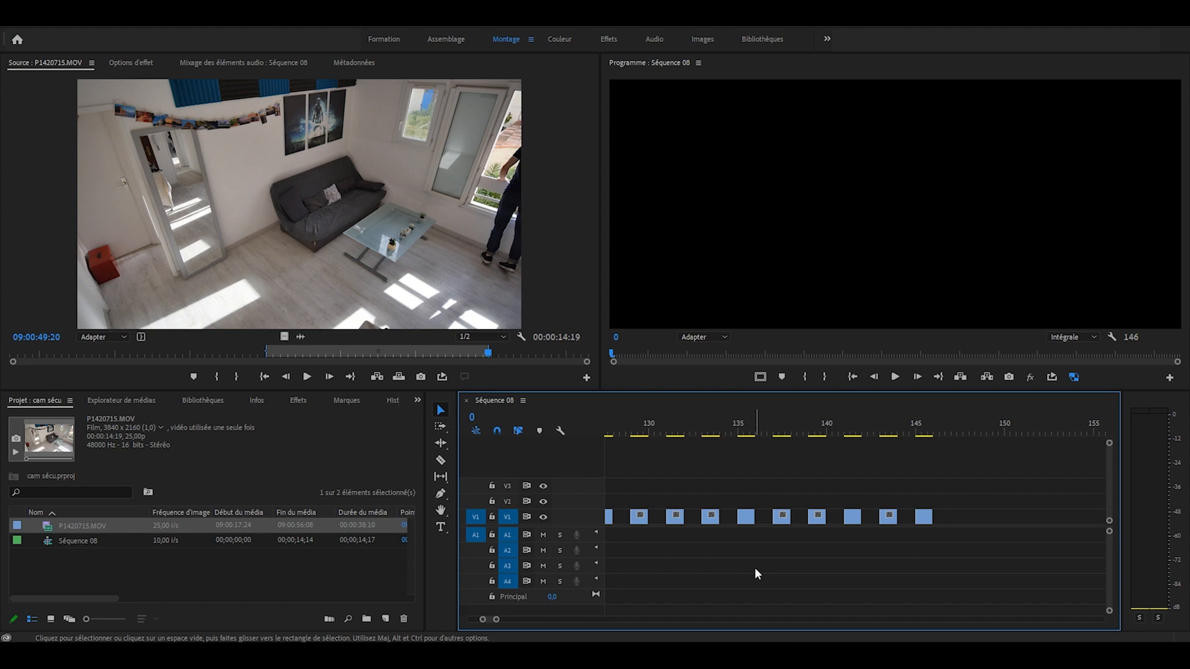
# - Close all the one-frame gaps on V1 so the remaining segments follow one another without interruption
pyautogui.press('Home')
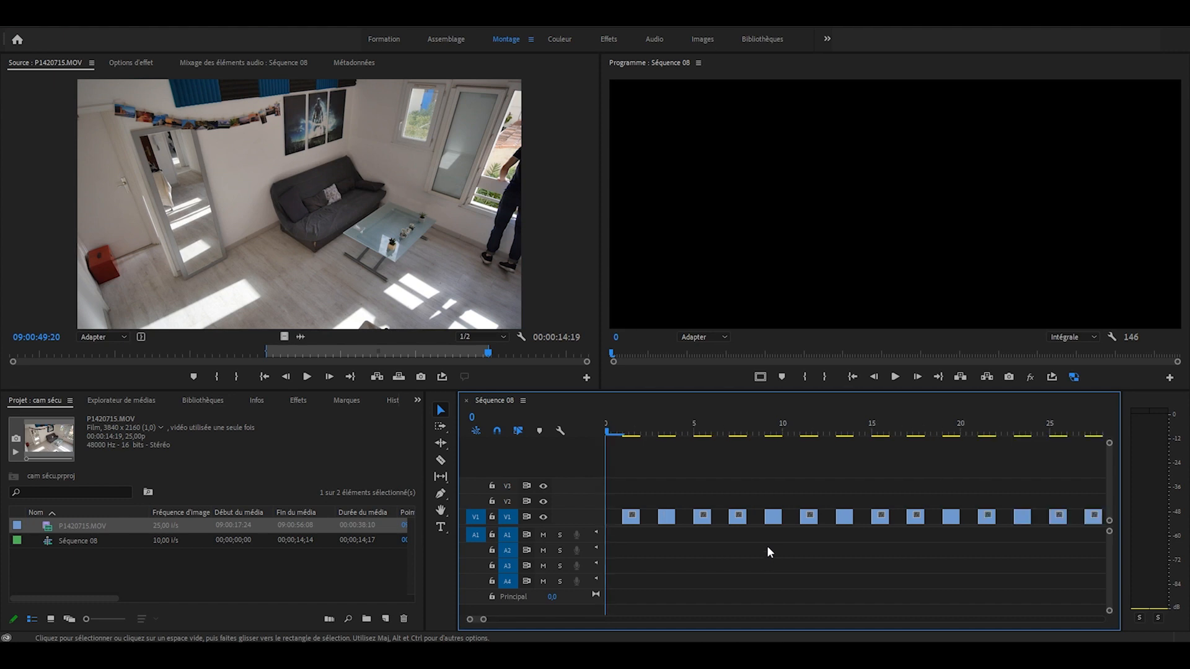
pyautogui.click(613, 518)
pyautogui.press('Delete')
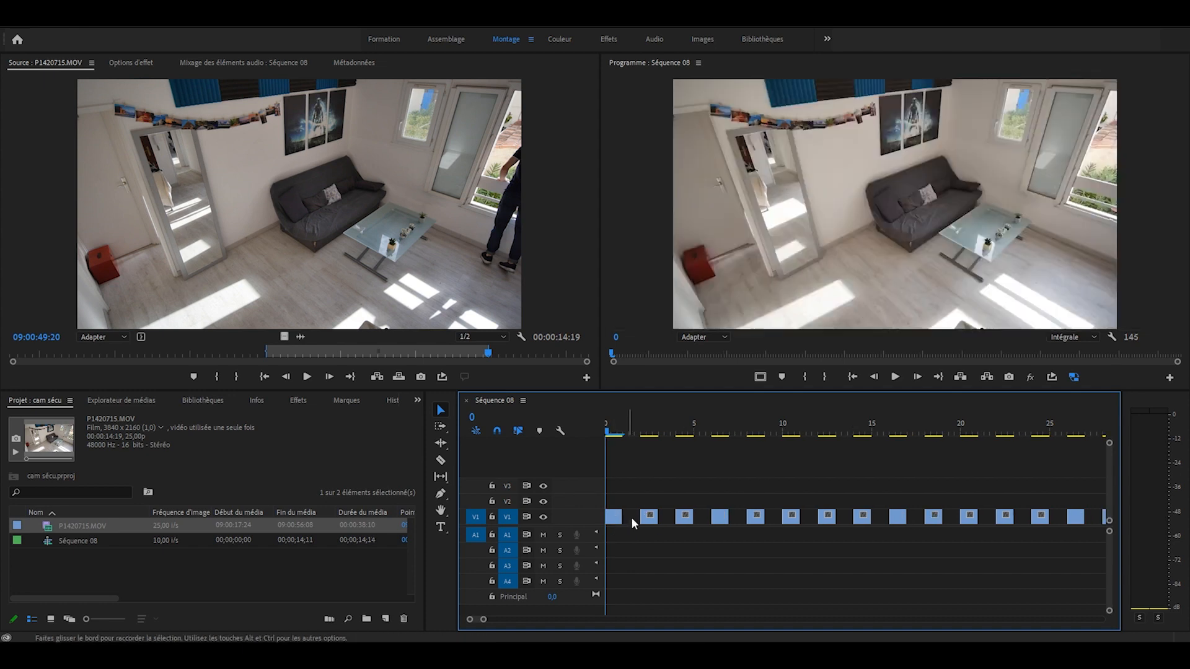
pyautogui.click(632, 518)
pyautogui.press('Delete')
pyautogui.click(650, 518)
pyautogui.press('Delete')
pyautogui.click(666, 518)
pyautogui.press('Delete')
pyautogui.click(685, 519)
pyautogui.press('Delete')
pyautogui.click(702, 519)
pyautogui.press('Delete')
pyautogui.click(775, 518)
pyautogui.press('Delete')
pyautogui.scroll(-5, 1017, 520)
pyautogui.click(807, 520)
pyautogui.press('Delete')
pyautogui.click(949, 519)
pyautogui.press('Delete')
pyautogui.scroll(-5, 1017, 520)
pyautogui.click(647, 519)
pyautogui.press('Delete')
pyautogui.click(861, 519)
pyautogui.press('Delete')
pyautogui.press('-')
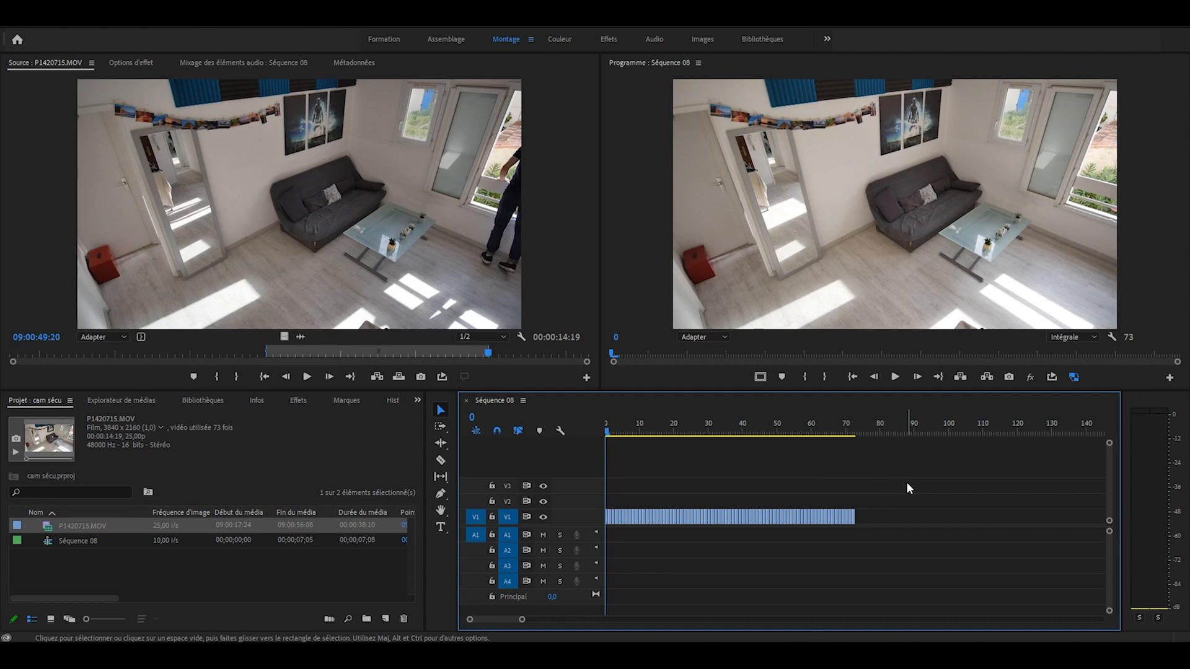
# - Nest all the one-frame segments on V1 into a single nested sequence and play it back
pyautogui.moveTo(920, 479); pyautogui.dragTo(680, 524)
pyautogui.rightClick(680, 524)
pyautogui.click(713, 369)
pyautogui.press('Return')
pyautogui.press('space')
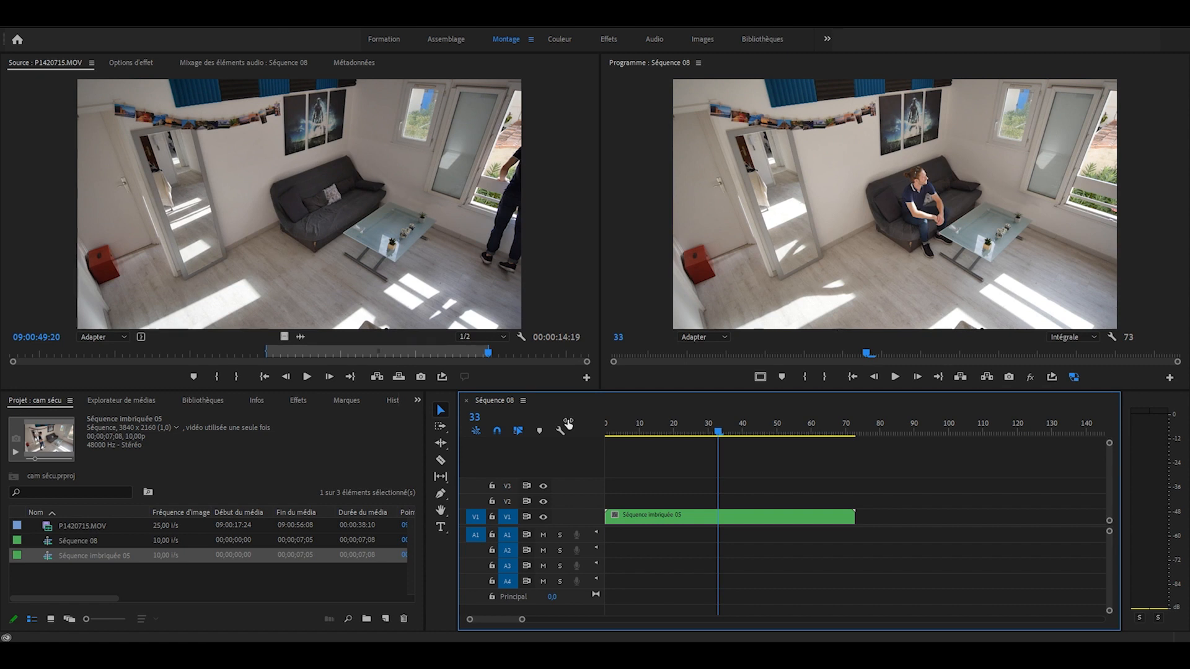
# - Set the speed of the nested clip on V1 to 50% and play the sequence from the start
pyautogui.click(689, 521)
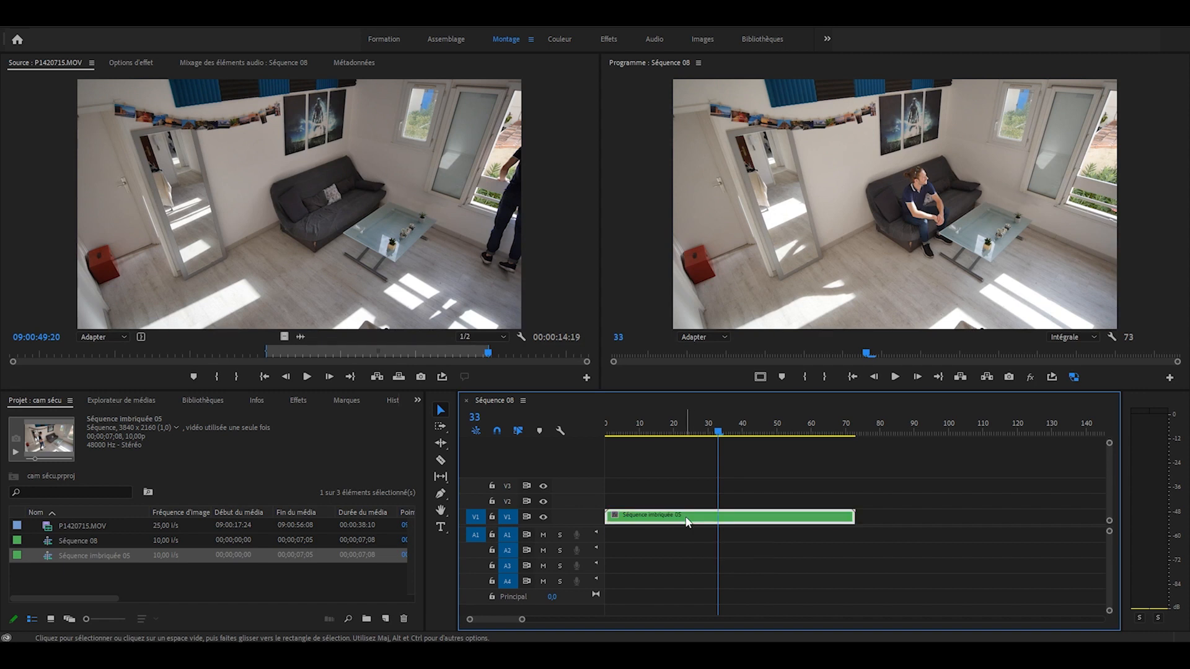
pyautogui.rightClick(687, 521)
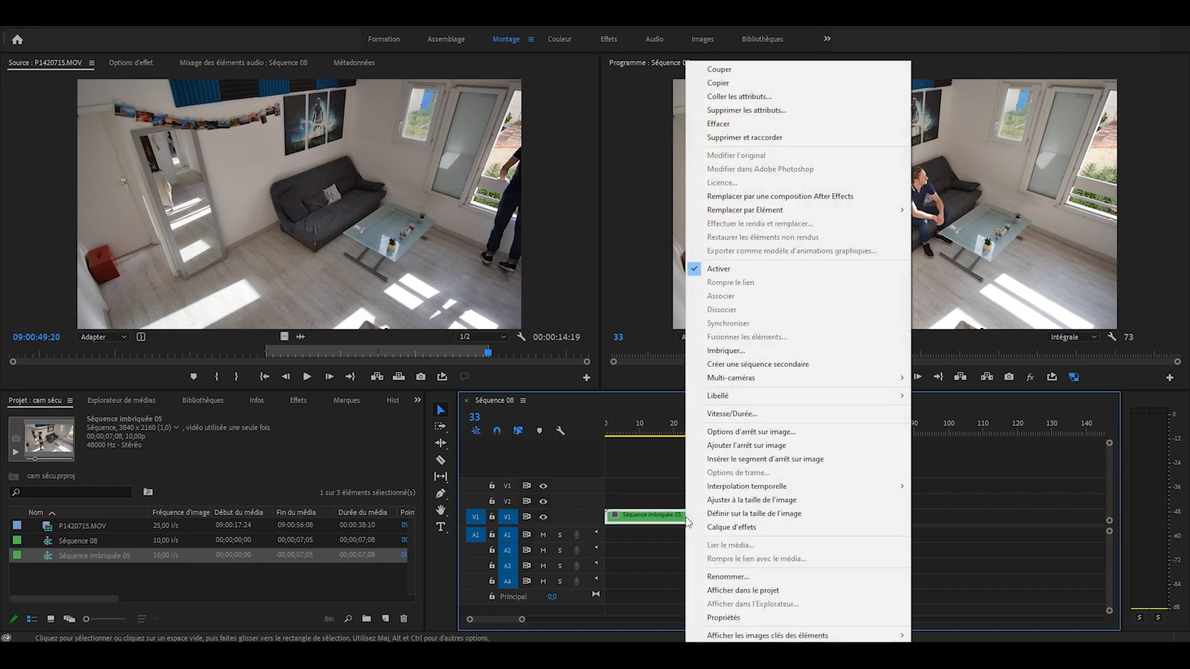
pyautogui.click(734, 412)
pyautogui.write('50')
pyautogui.click(567, 392)
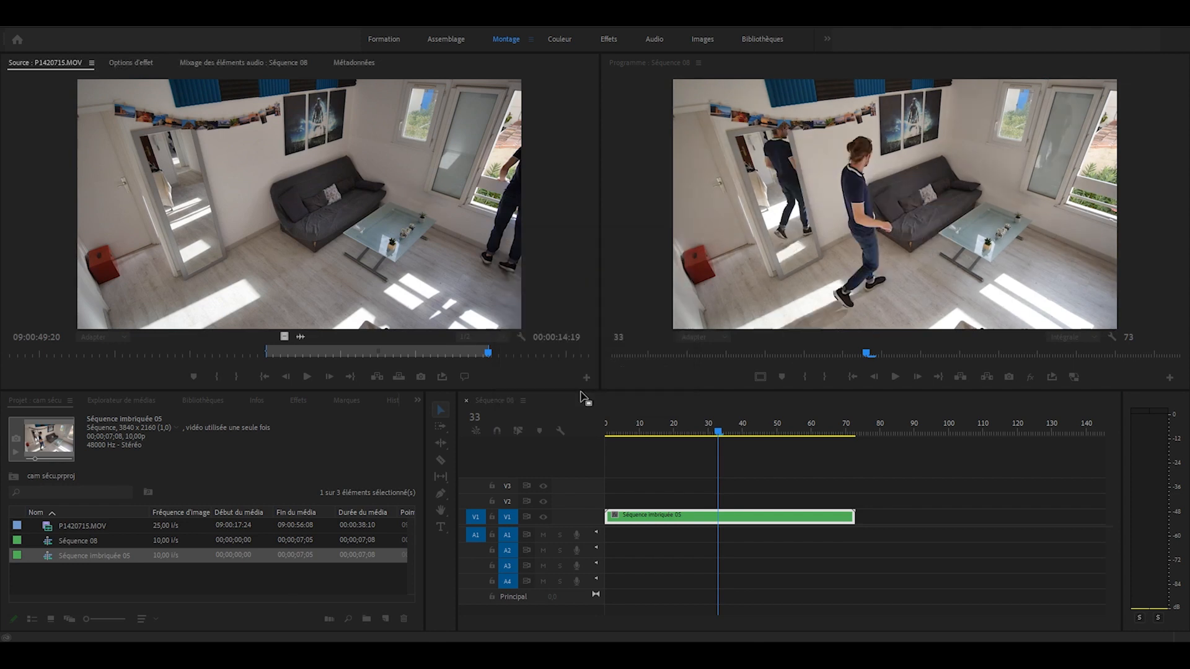
pyautogui.press('Home')
pyautogui.press('space')
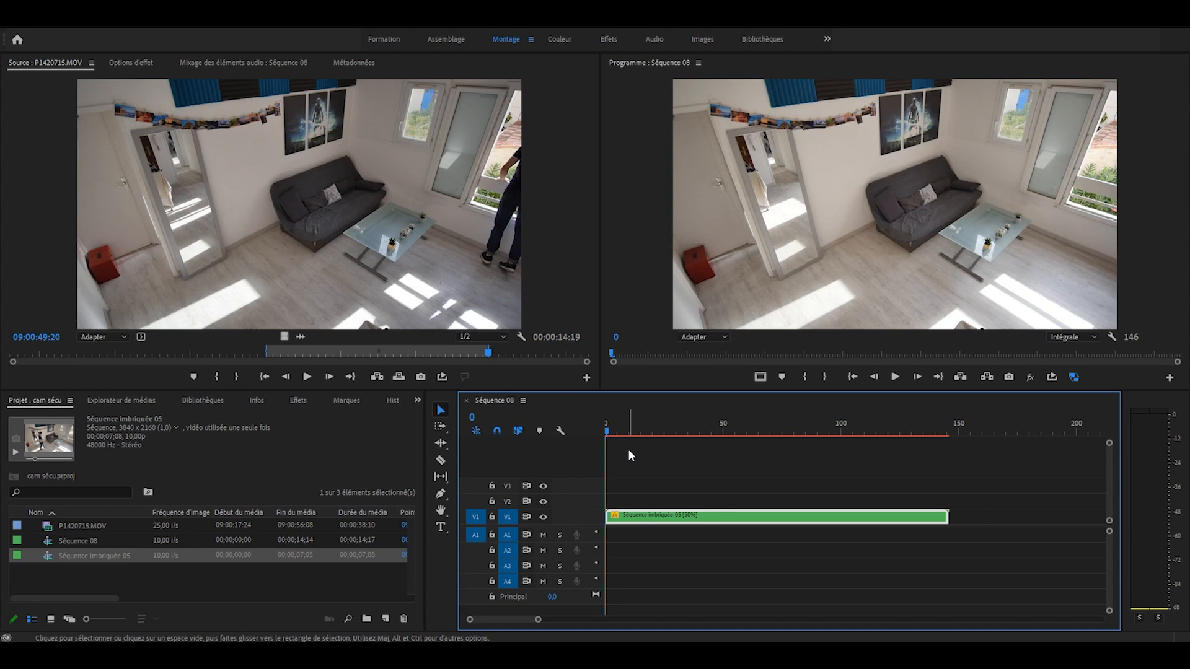
# - Find the Couleur Lumetri effect, apply it to the nested clip on V1, and expand its Correction de base settings
pyautogui.click(298, 400)
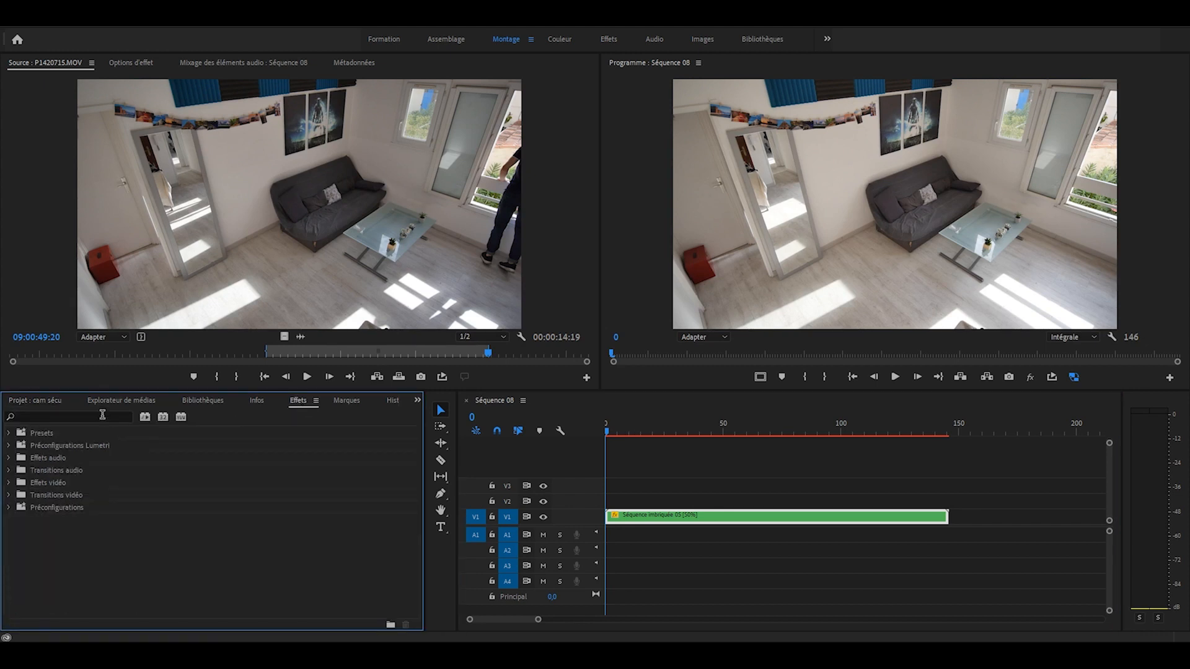
pyautogui.click(102, 414)
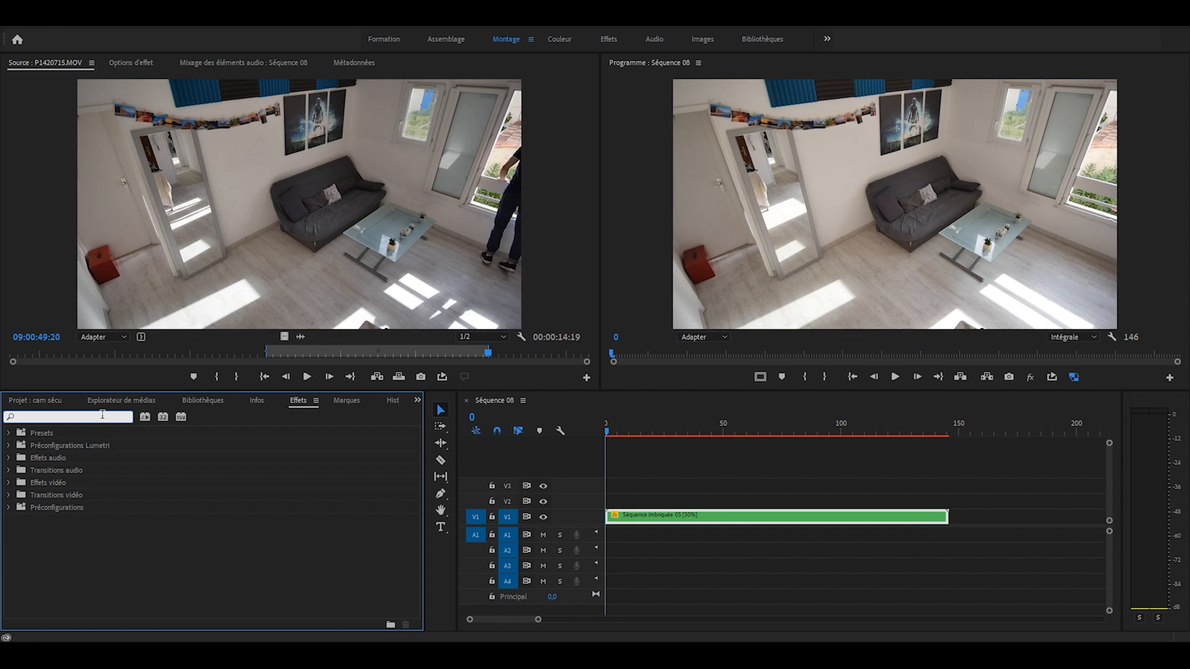
pyautogui.write('couleur')
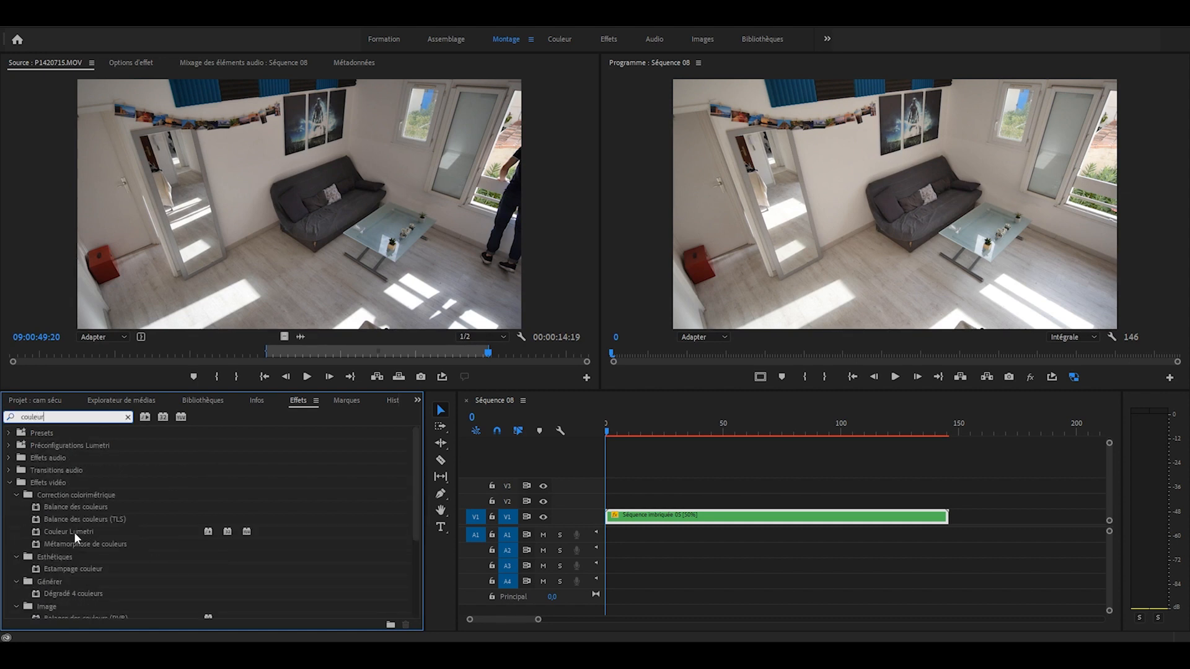
pyautogui.click(71, 532)
pyautogui.moveTo(65, 529); pyautogui.dragTo(675, 525)
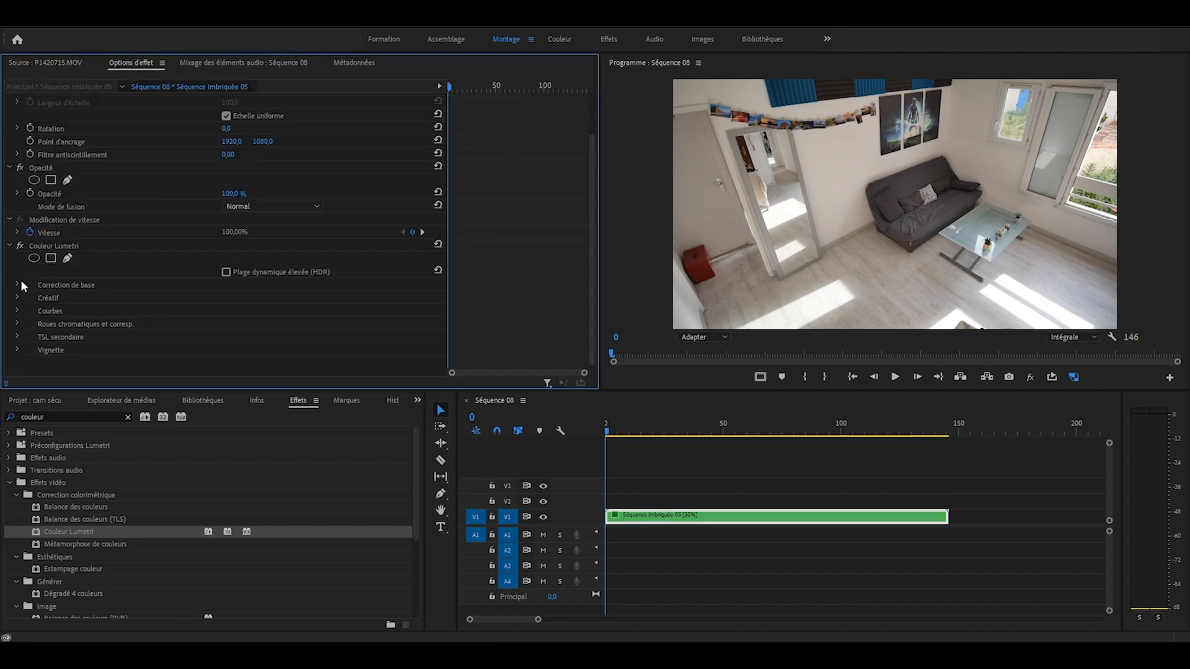
pyautogui.click(17, 285)
pyautogui.scroll(-5, 158, 286)
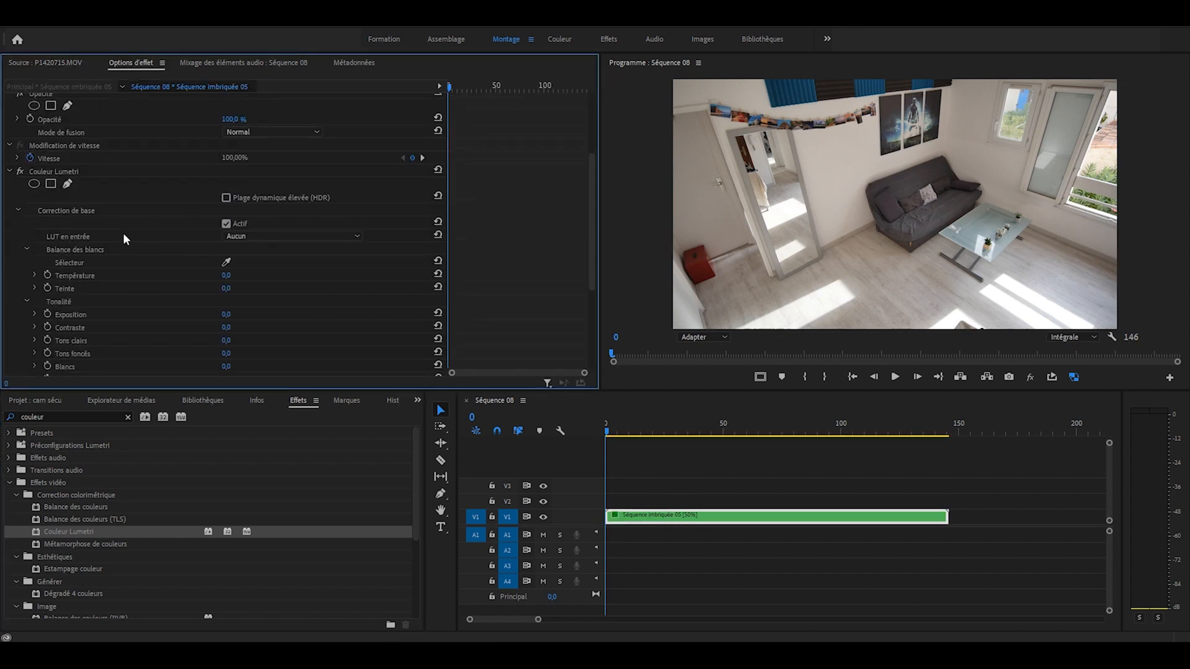
# - Set the nested clip's Lumetri basic correction to Saturation 0 and Contraste 44
pyautogui.scroll(-1, 139, 289)
pyautogui.moveTo(231, 309); pyautogui.dragTo(169, 309)
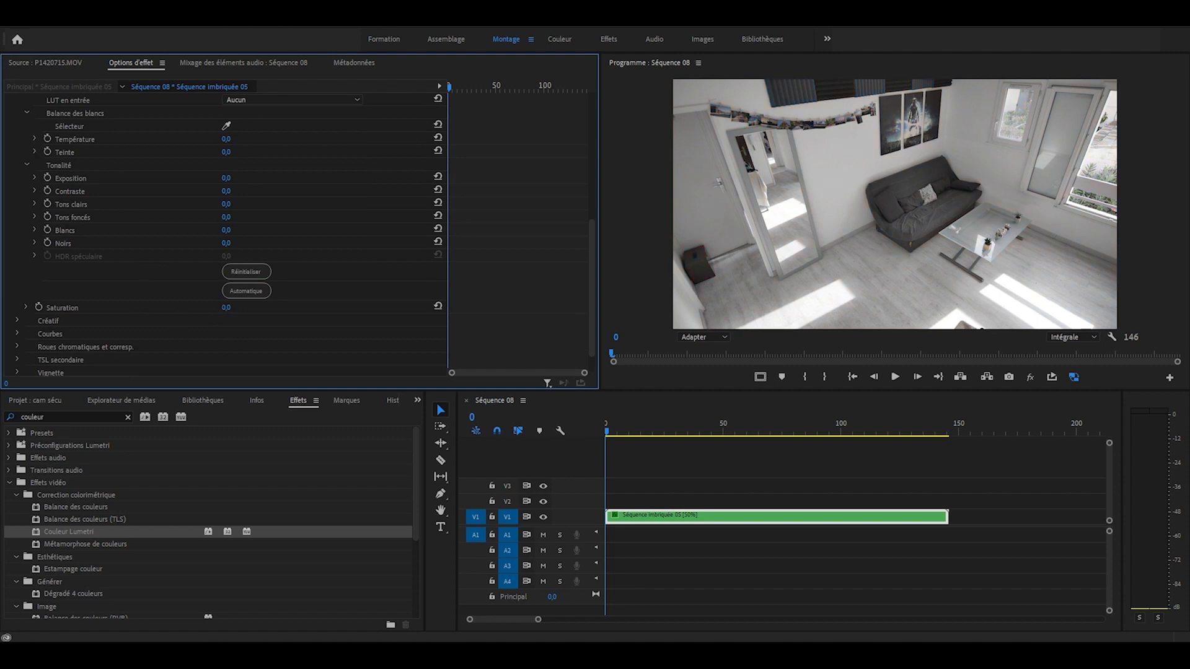
pyautogui.moveTo(227, 191); pyautogui.dragTo(240, 192)
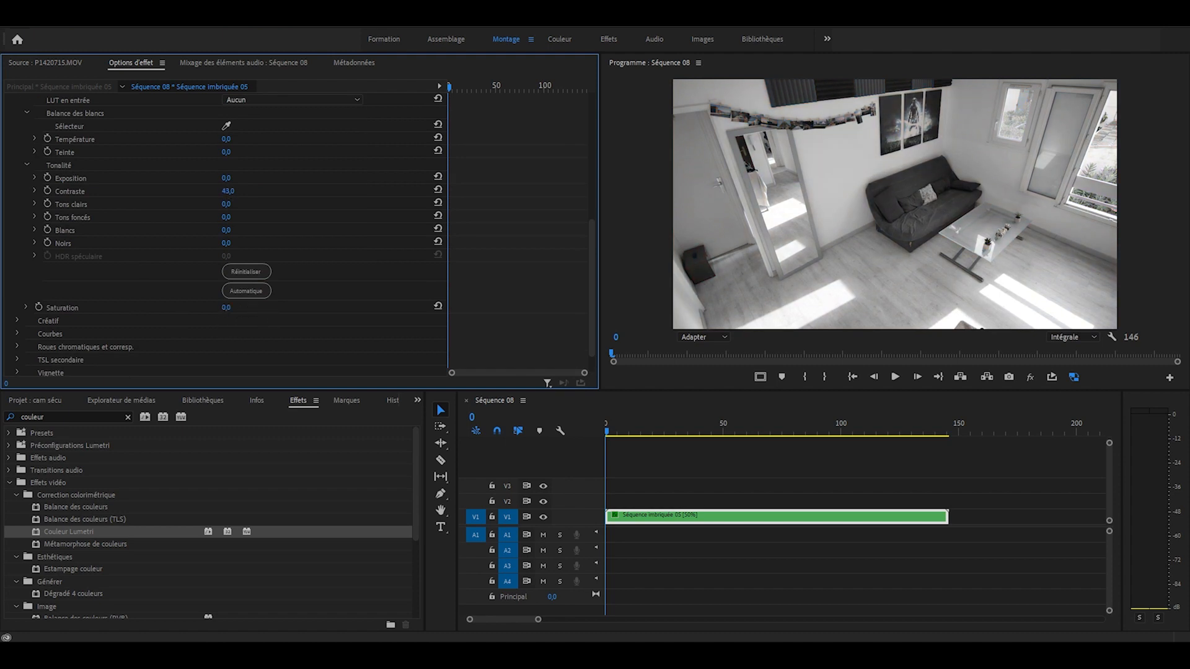
# - Find the Mosaïque video effect and apply it to the nested clip on V1
pyautogui.click(128, 417)
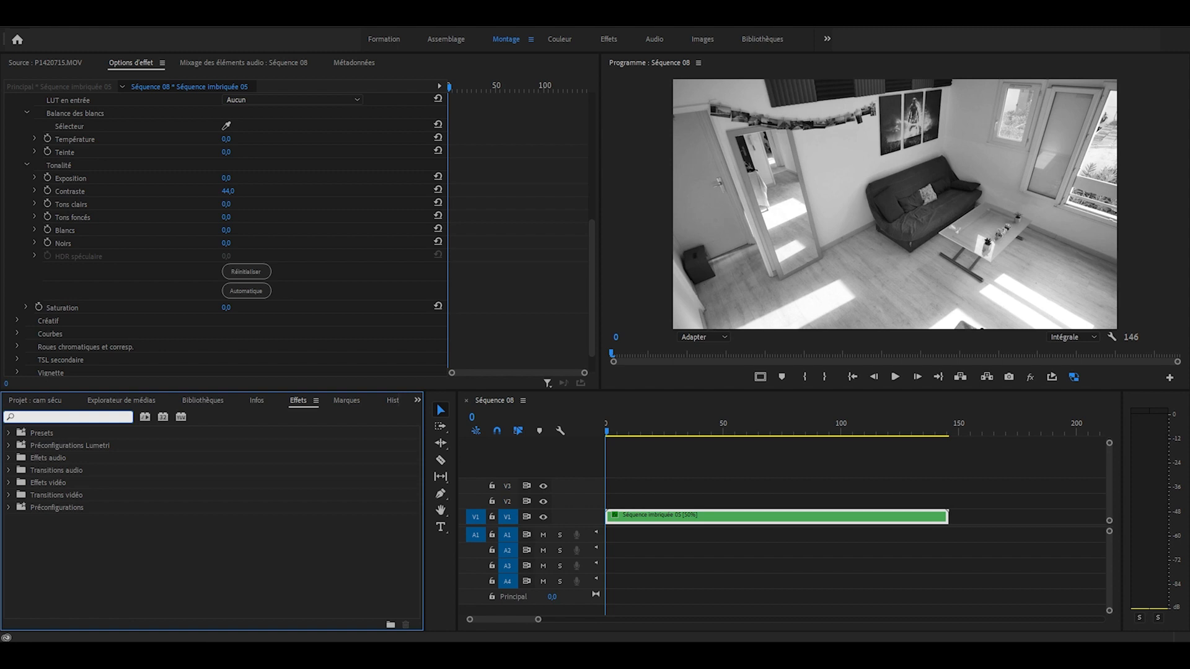
pyautogui.write('mosa')
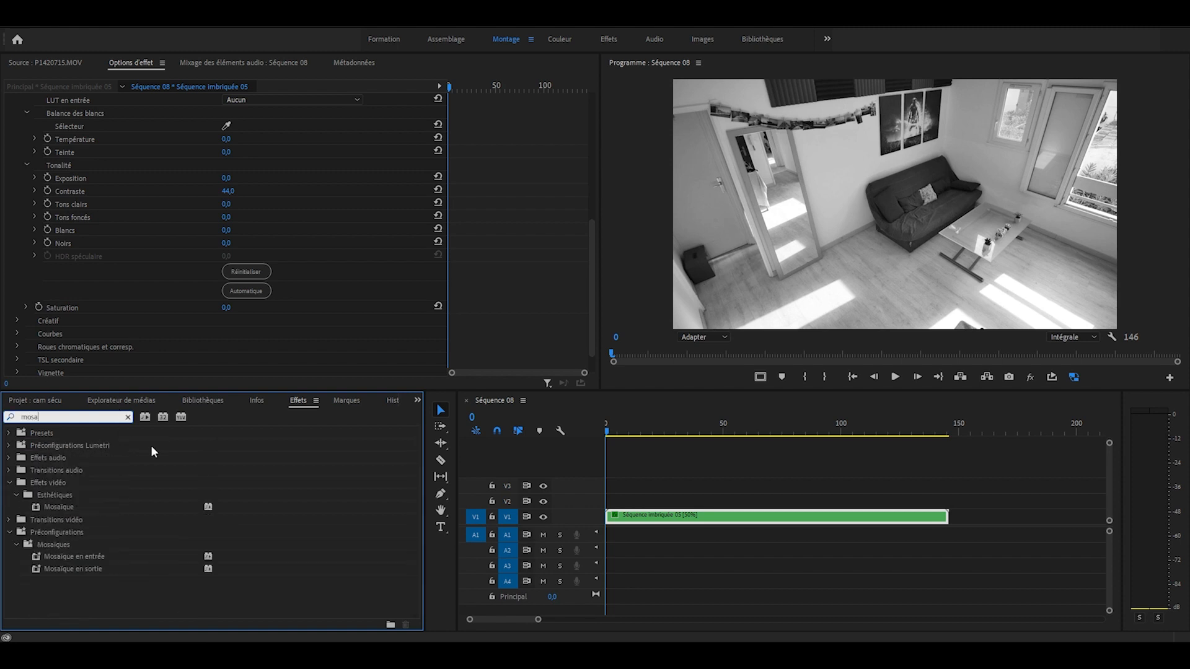
pyautogui.click(53, 507)
pyautogui.moveTo(72, 504); pyautogui.dragTo(662, 521)
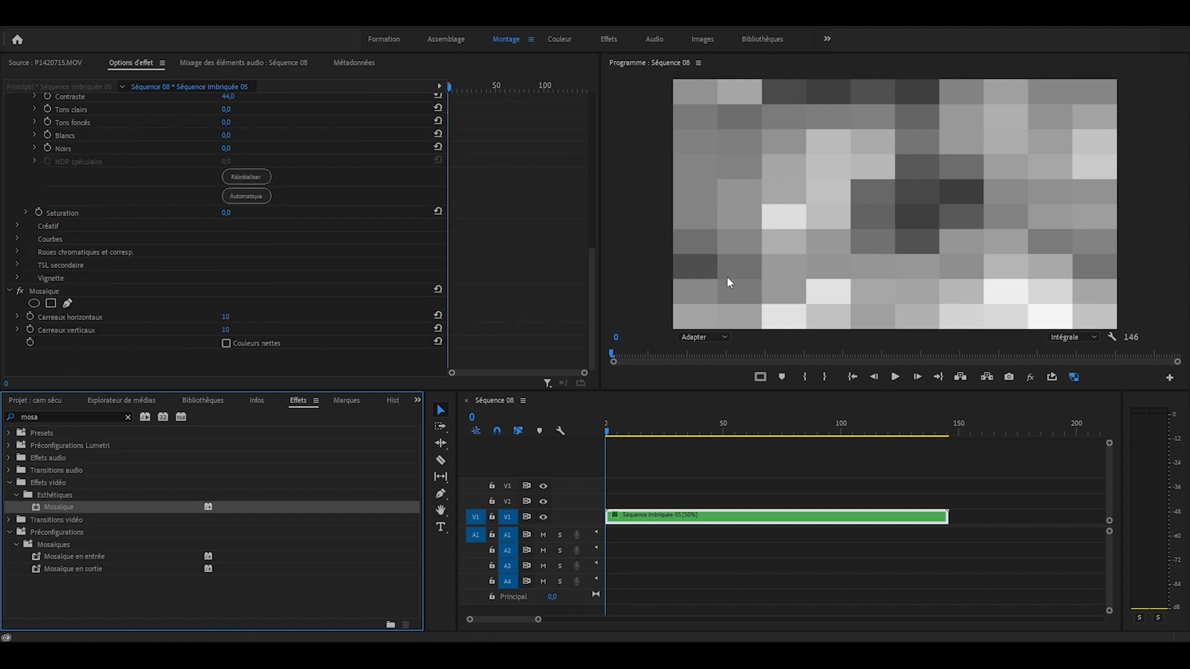
# - Set the Mosaïque effect to 720 horizontal tiles and 480 vertical tiles
pyautogui.click(239, 321)
pyautogui.click(239, 322)
pyautogui.write('720')
pyautogui.press('Tab')
pyautogui.write('480')
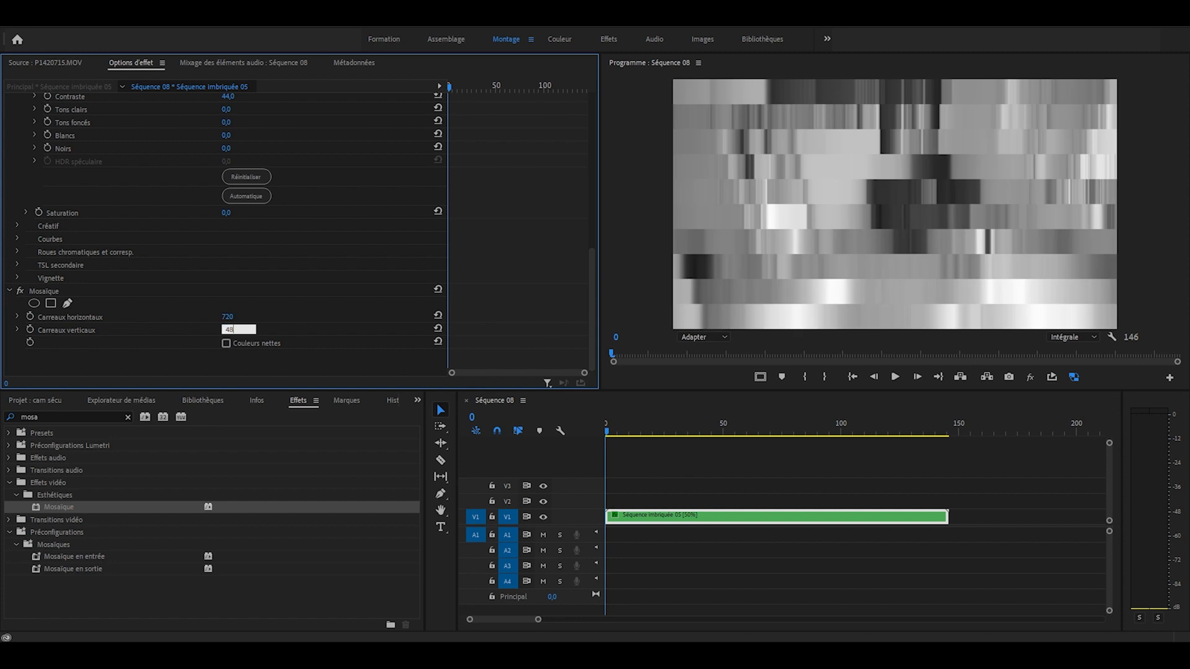
pyautogui.press('Return')
# - Play the sequence from near its start to check the effect and try to render its preview
pyautogui.click(612, 430)
pyautogui.press('space')
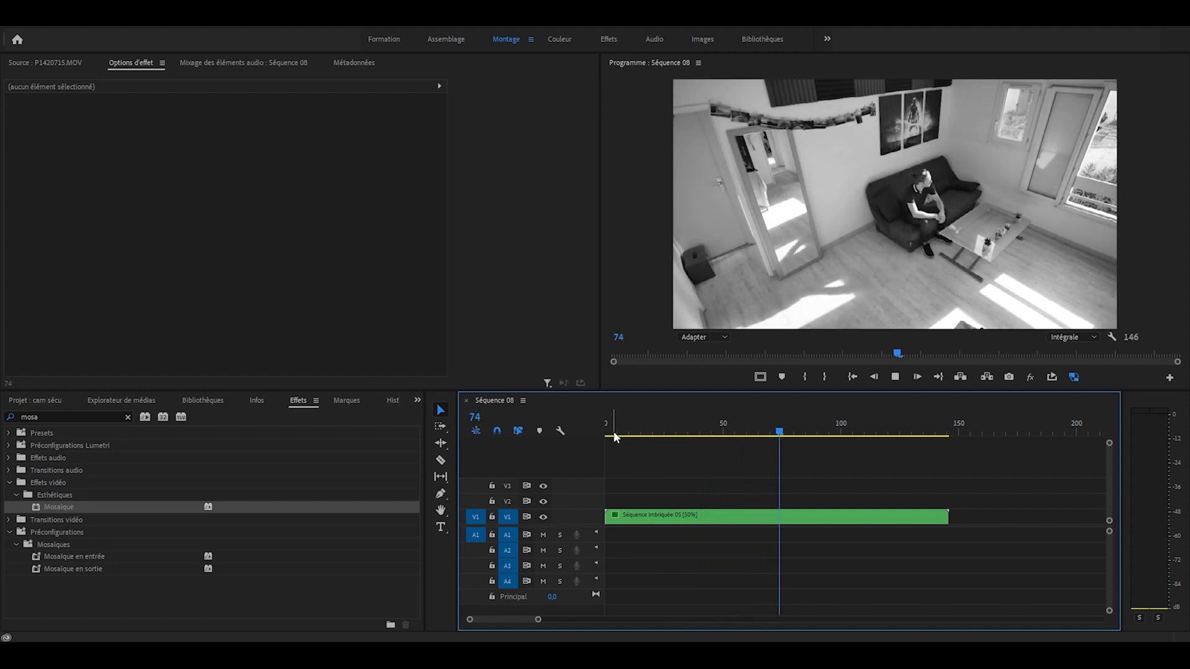
pyautogui.click(614, 437)
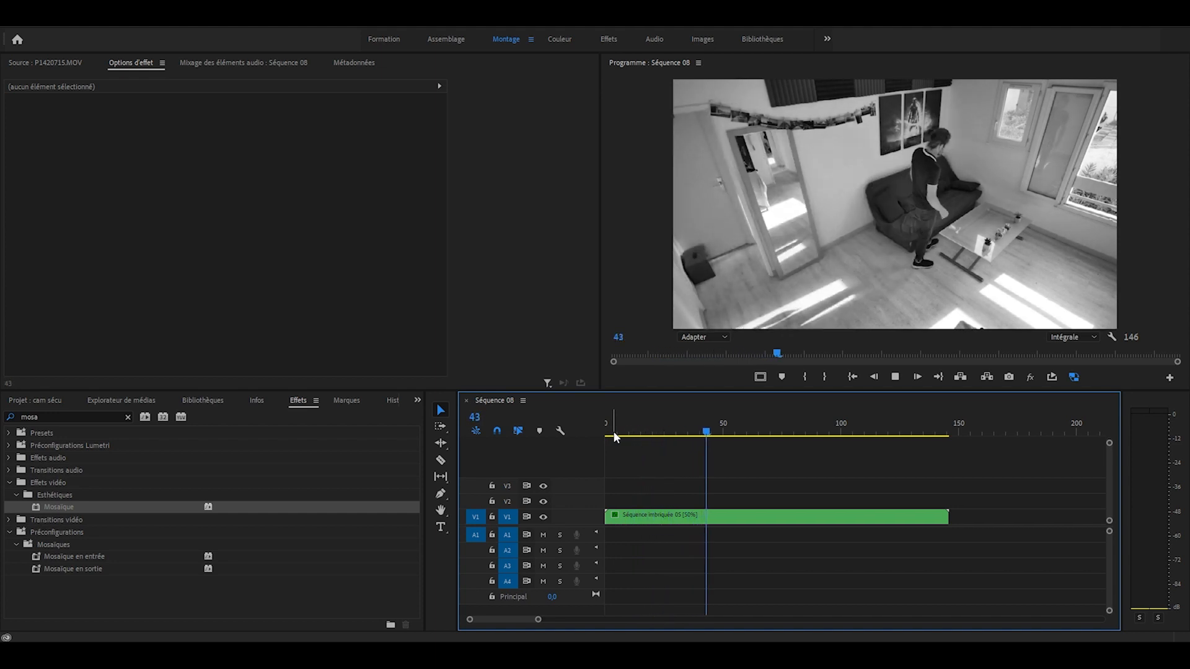
pyautogui.press('space')
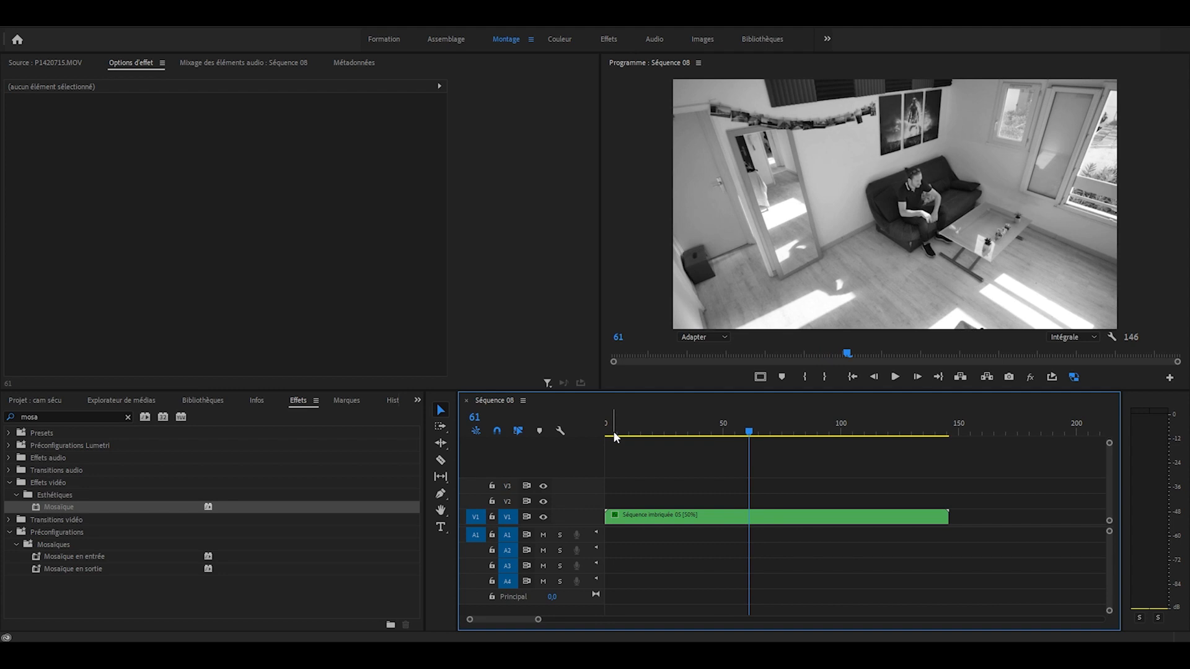
pyautogui.press('Return')
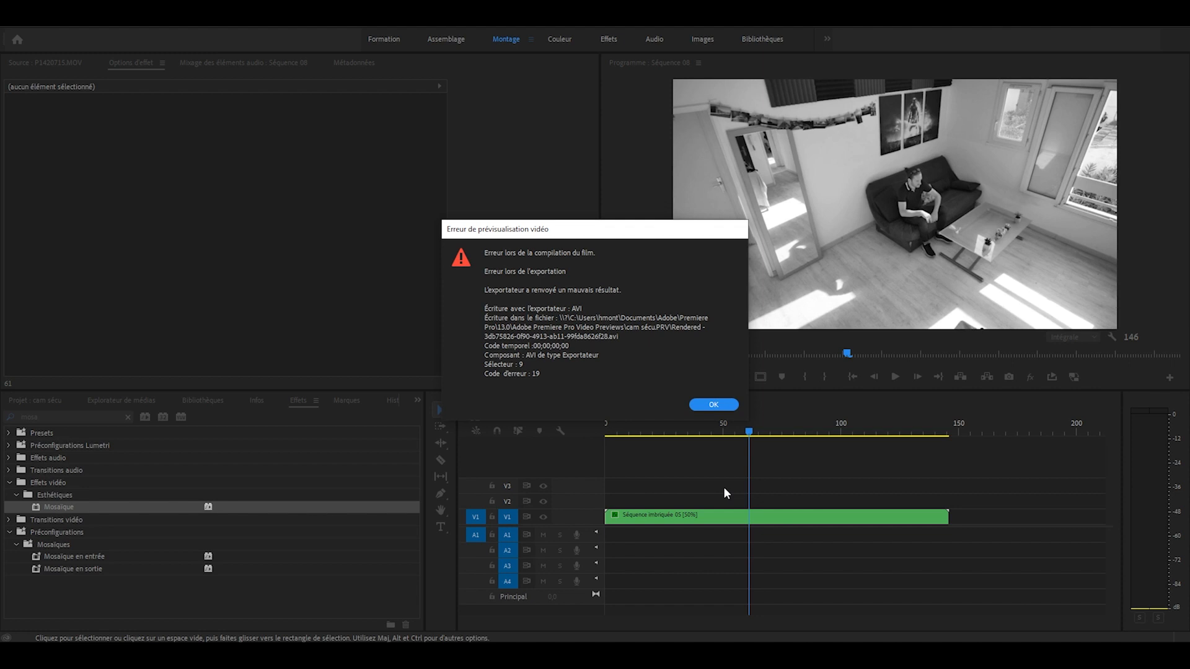
pyautogui.press('Return')
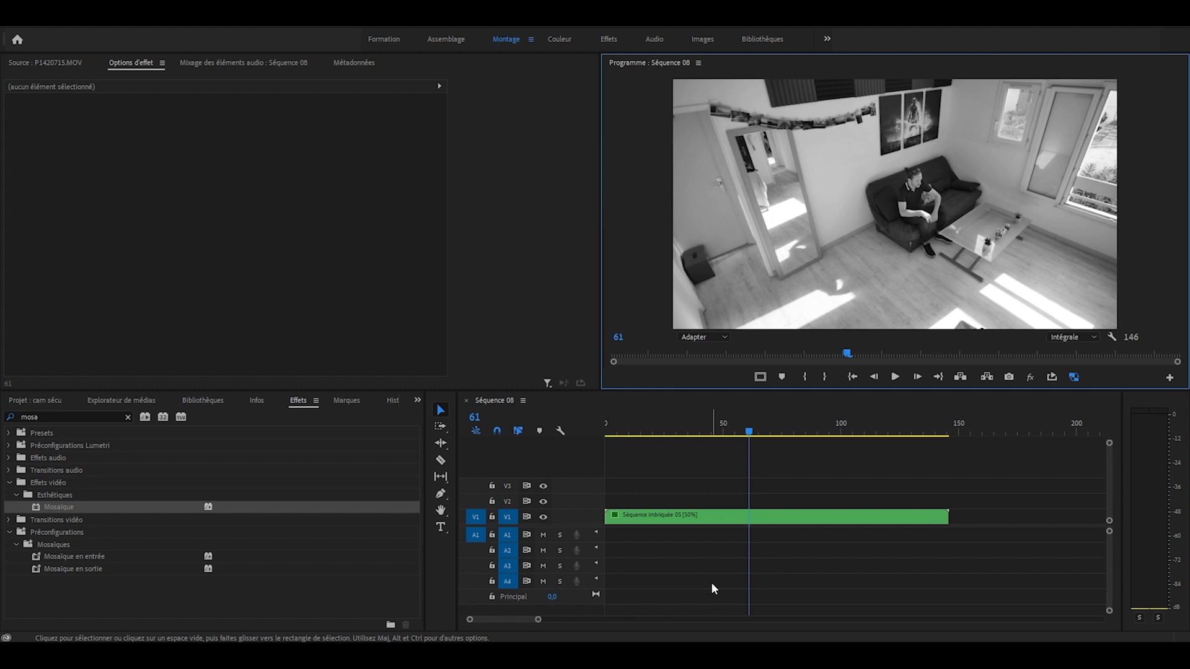
# - Return the playhead to the start of the sequence and view the picture full screen
pyautogui.click(703, 549)
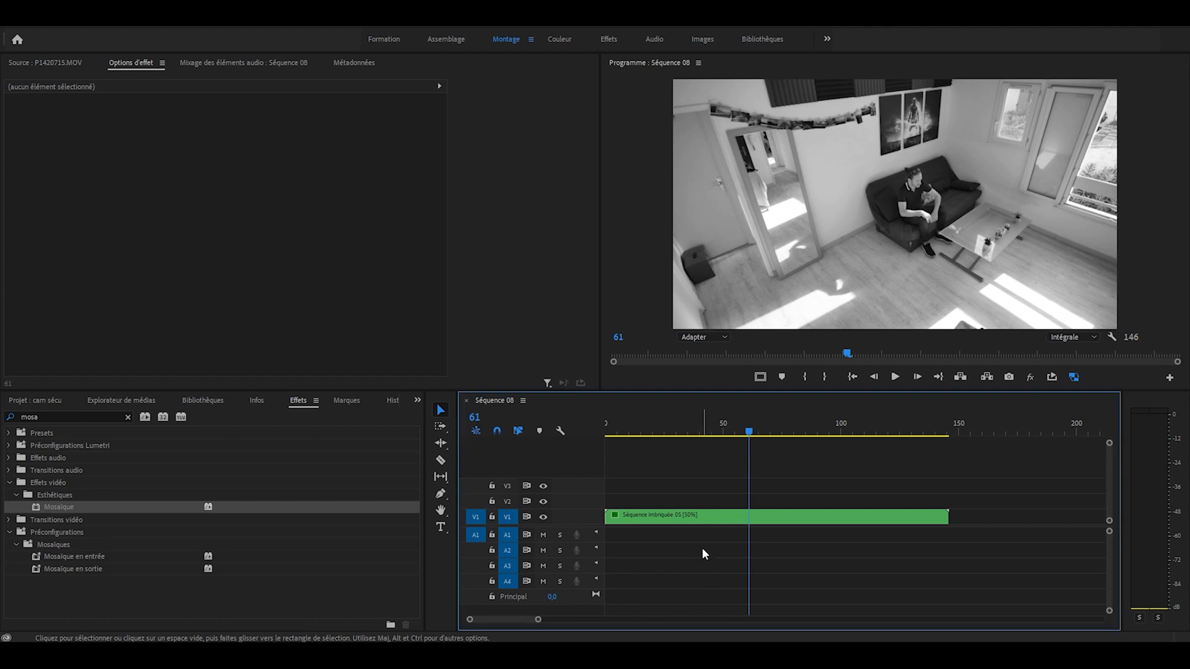
pyautogui.press('Home')
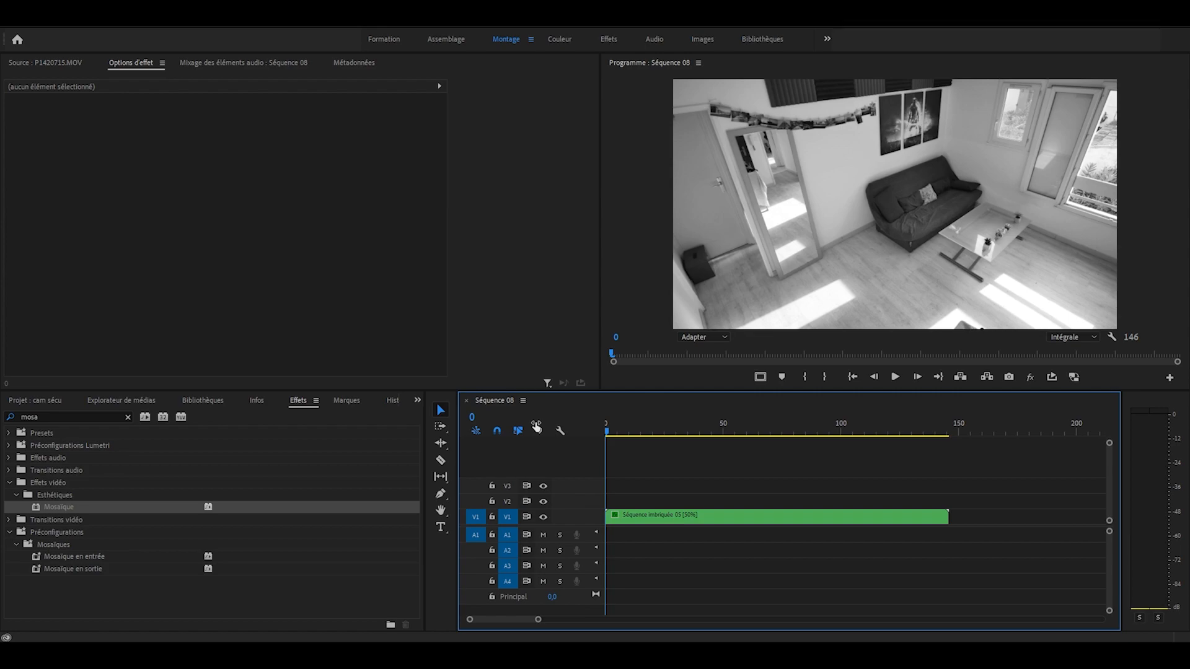
pyautogui.hotkey('ctrl', '`')
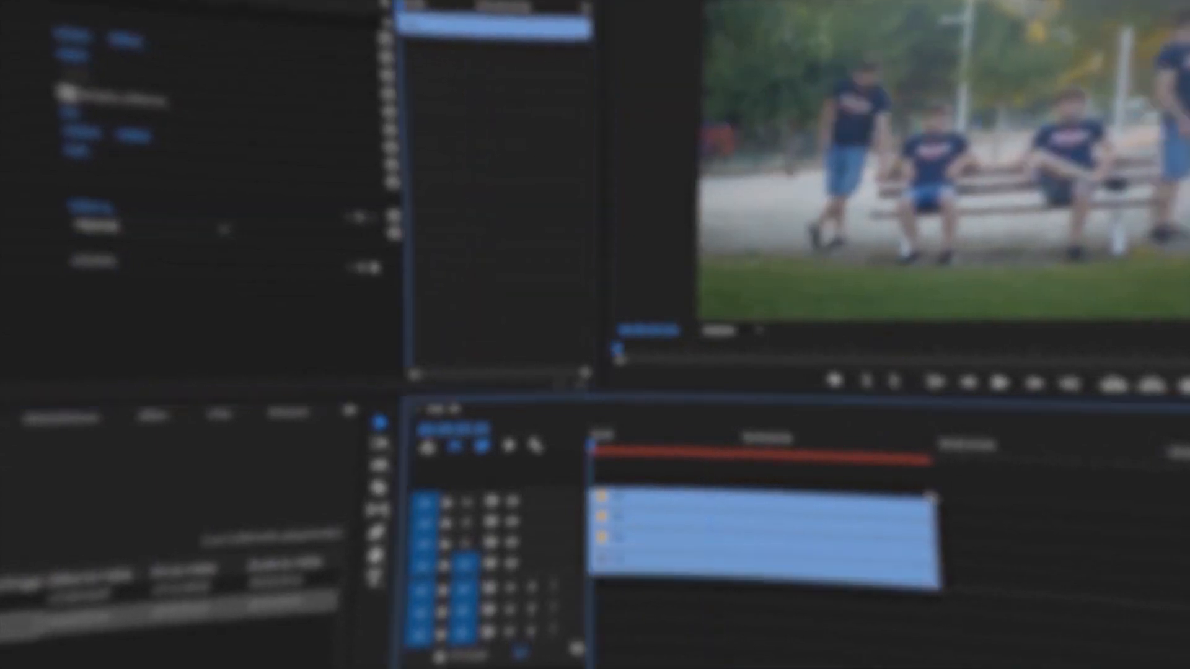
# - Nest the stacked clips on the timeline into a single nested sequence
pyautogui.rightClick(778, 533)
pyautogui.click(855, 390)
pyautogui.press('Return')
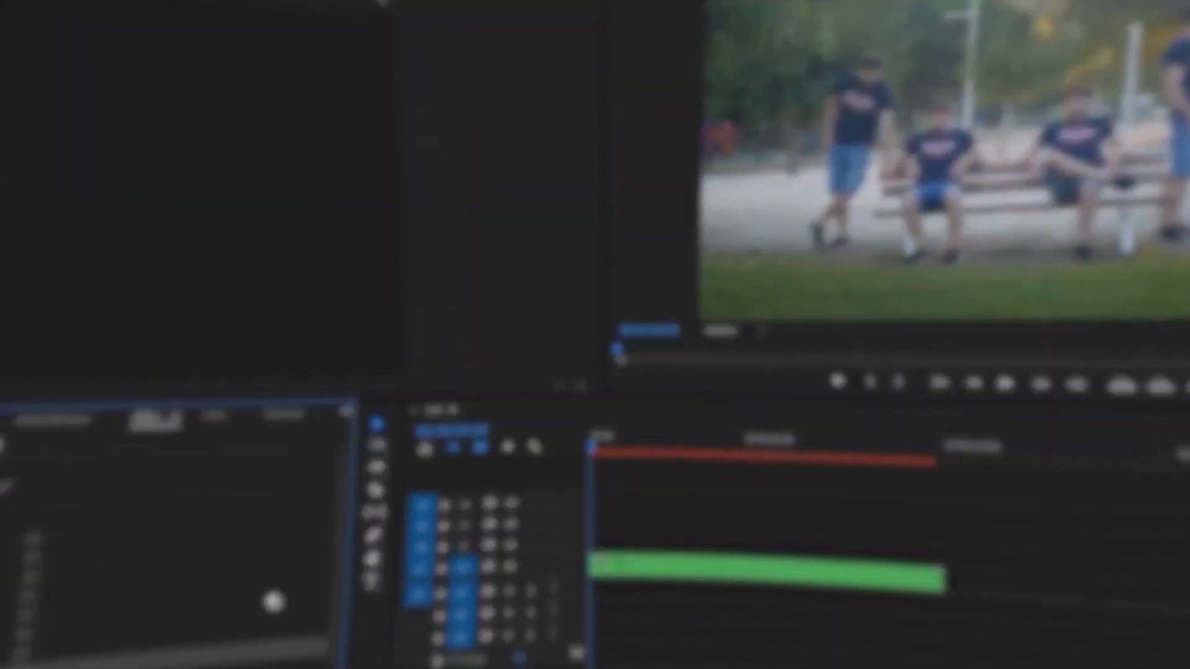